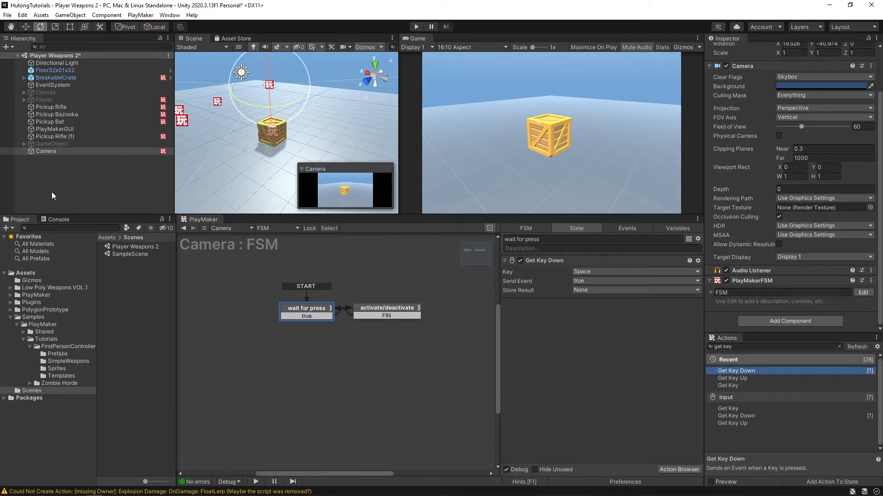
- Add a new 3D cube object to the scene, keeping its default name Cube
right_click(84, 178)
mouse_move(162, 301)
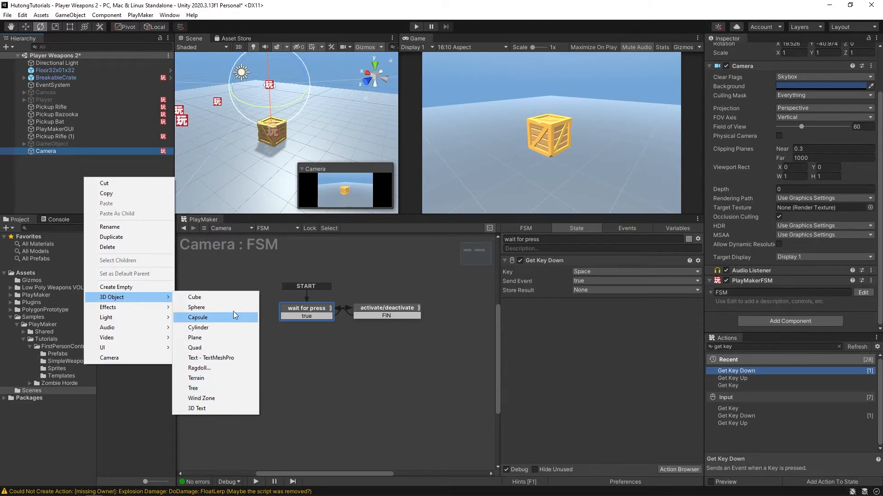
click(224, 295)
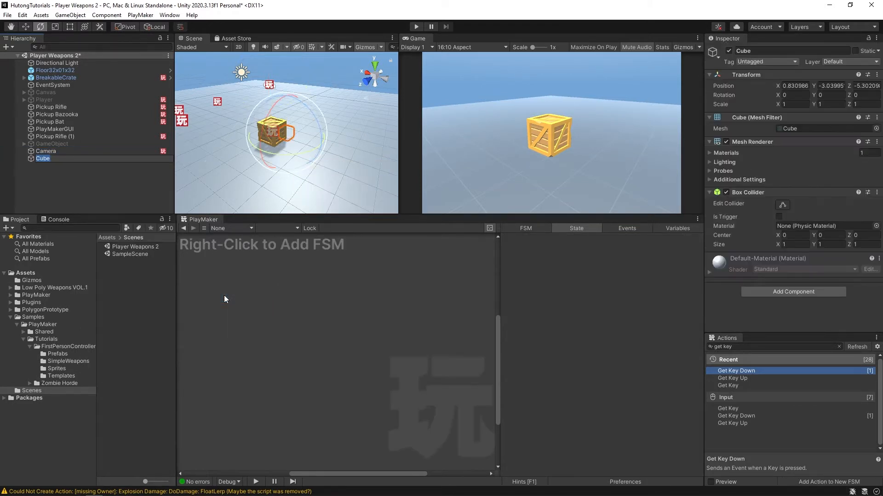
click(76, 177)
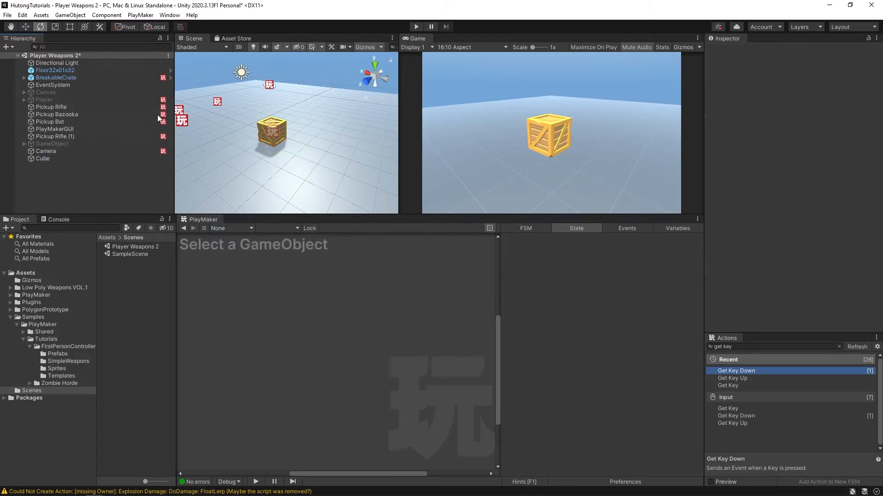
- Set the cube's position to X 0, Y 0, Z 0
click(37, 158)
click(800, 86)
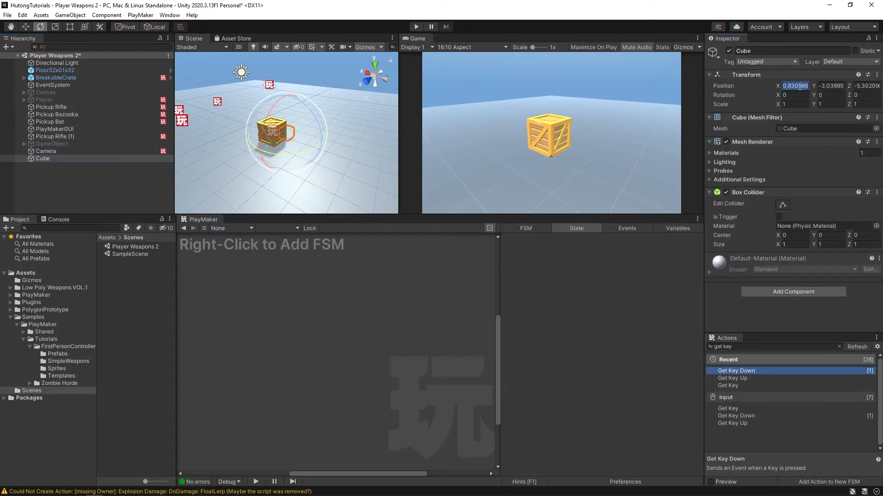
text(0)
click(823, 86)
text(0)
click(862, 86)
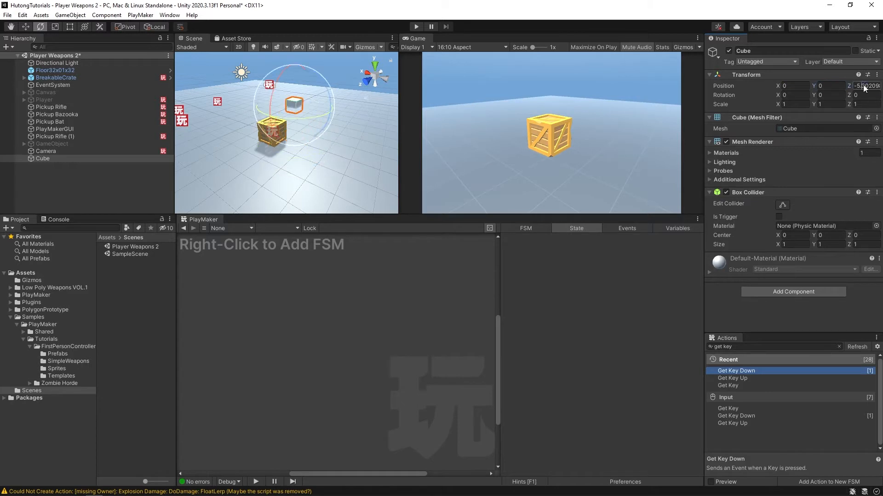
text(0)
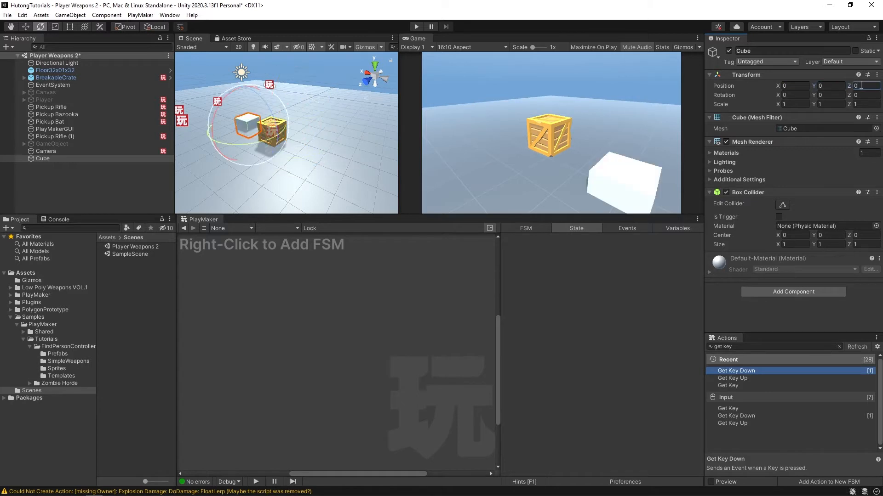
- Move the cube directly above the wooden crate, to about X -1.97, Y 1.97, with Z kept at 0
click(26, 27)
drag(252, 120, 276, 95)
middle_drag(276, 95, 258, 134)
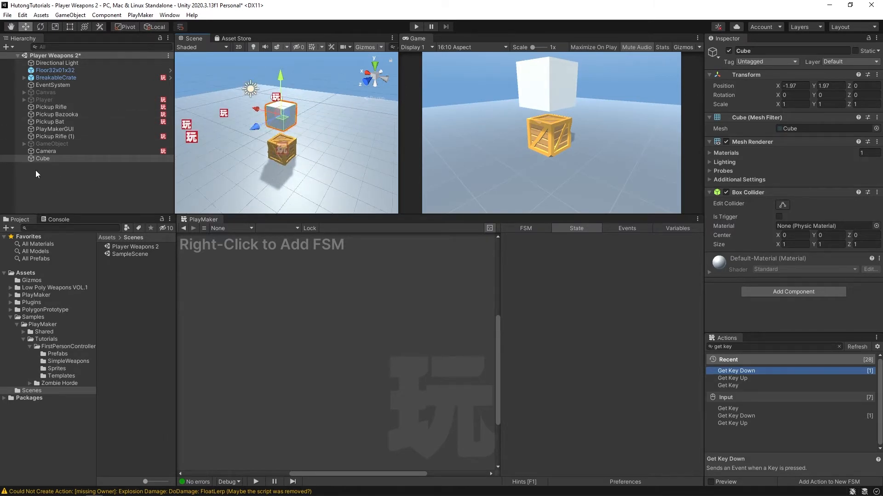
- Open the Animation window for the cube, and check what it offers for the camera and the directional light
click(32, 158)
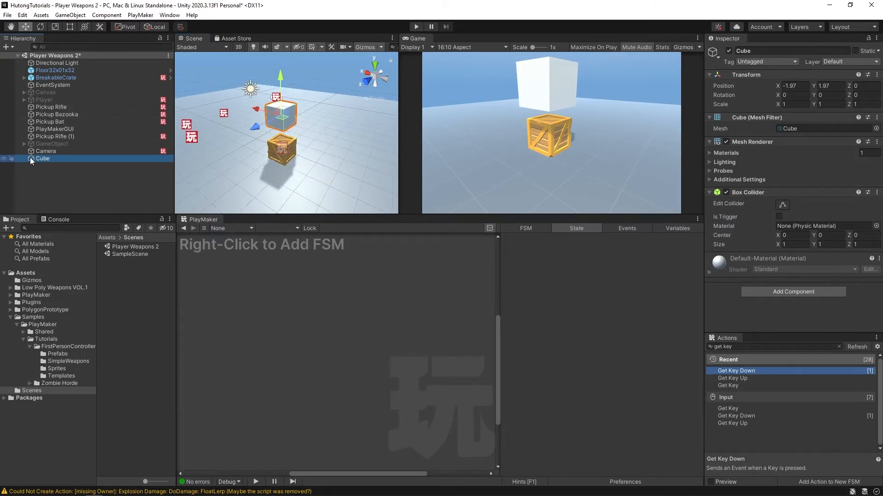
key(ctrl+6)
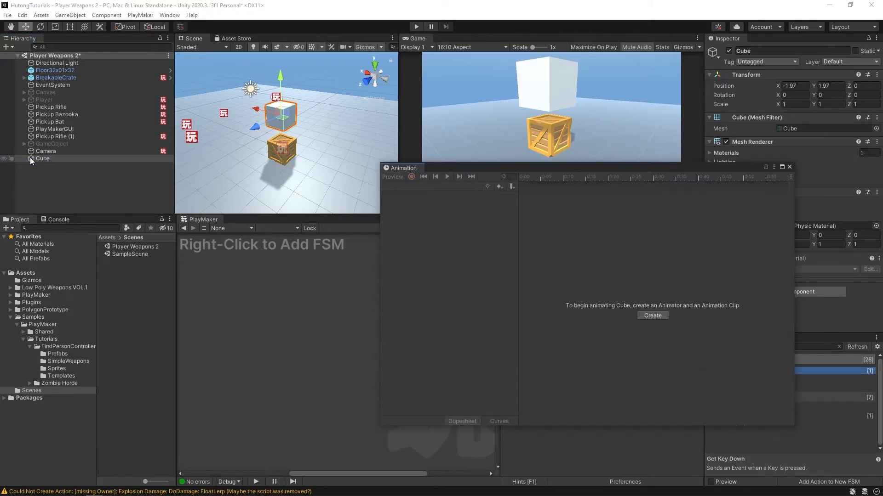
drag(488, 169, 387, 162)
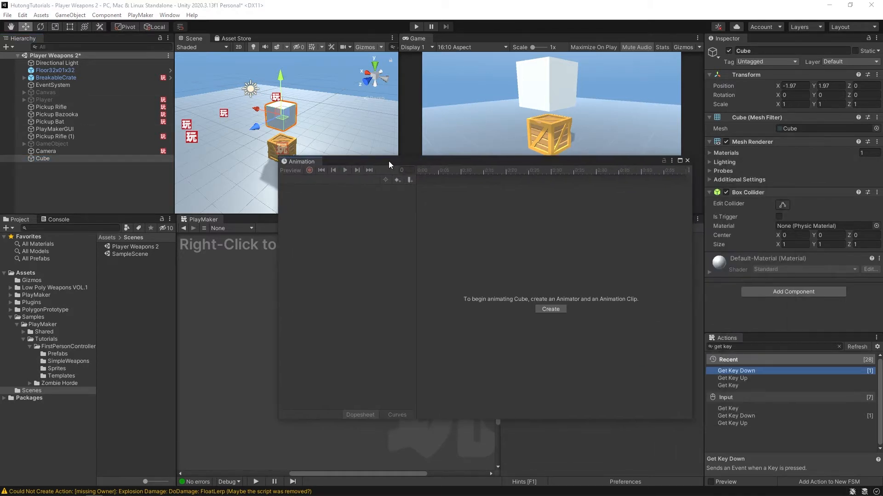
click(164, 15)
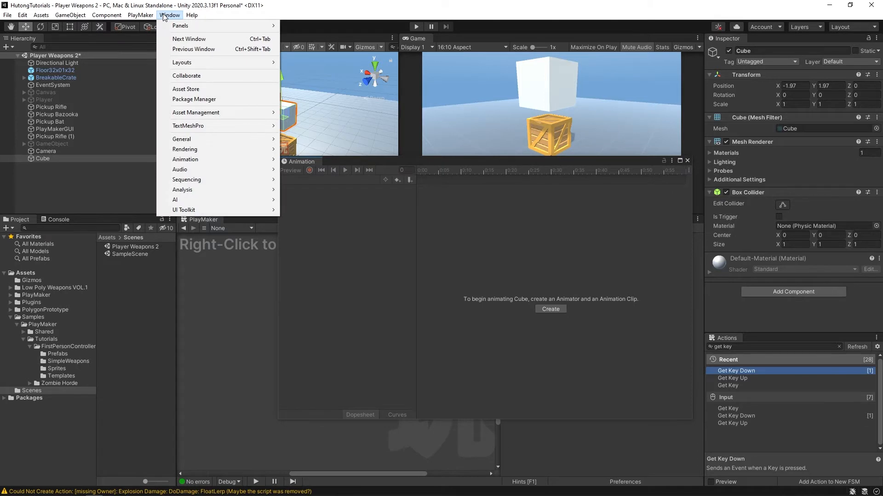
mouse_move(185, 159)
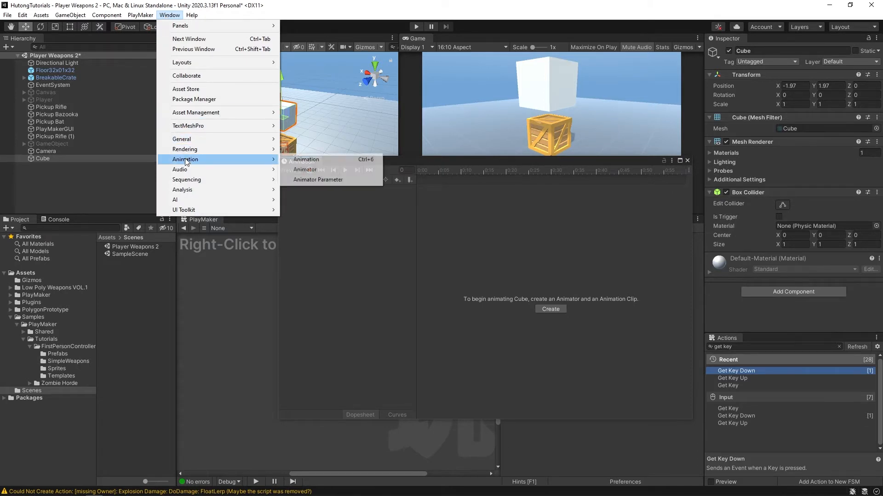
click(318, 161)
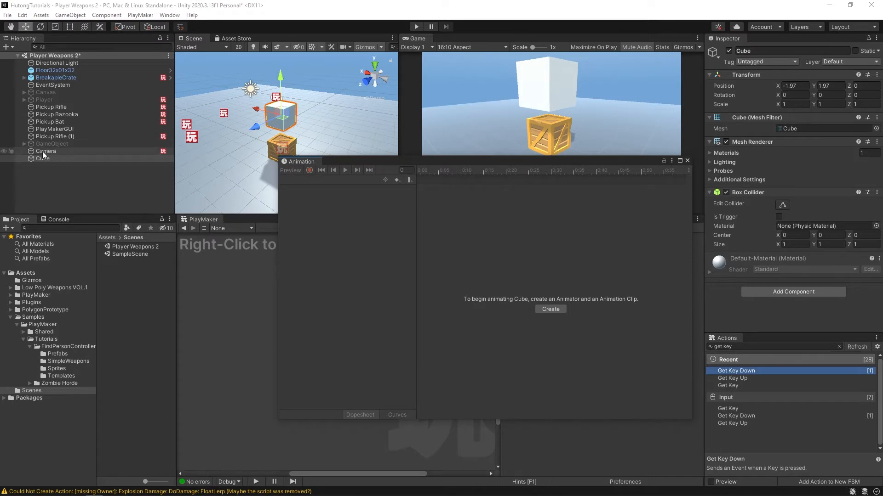
click(55, 153)
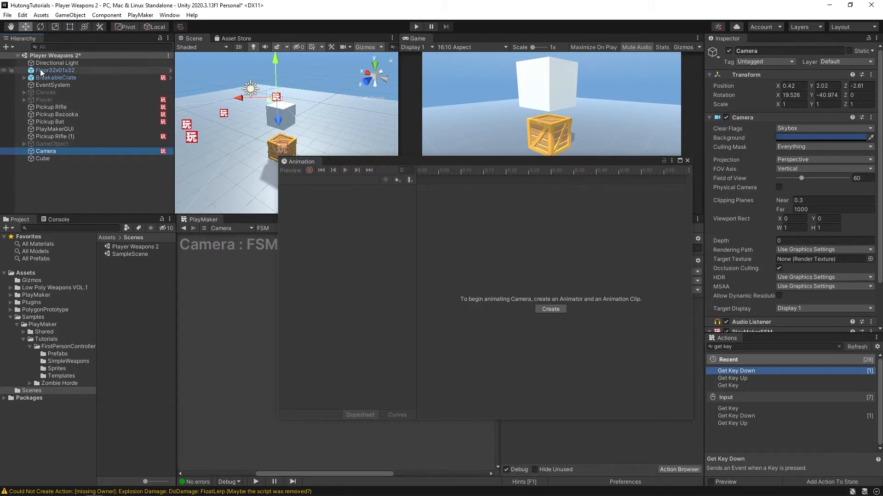
click(54, 63)
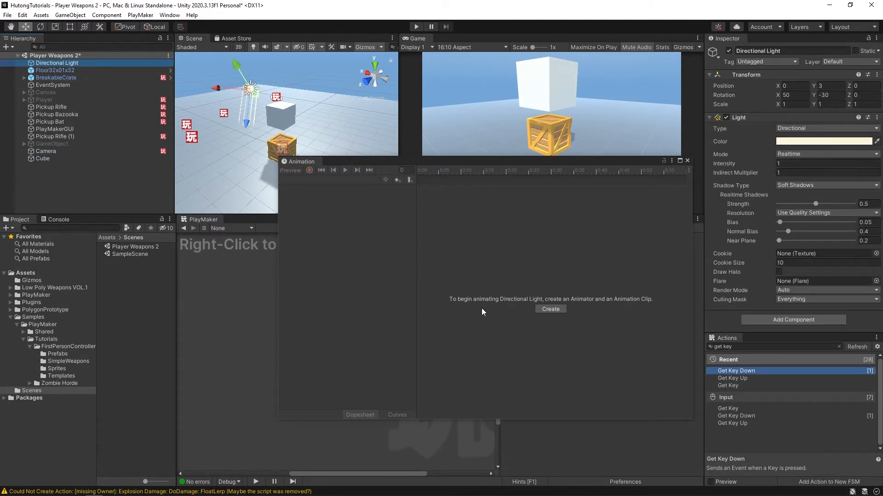
- Start a new animation clip for the cube and create a folder named Animations inside Assets to hold it
click(39, 157)
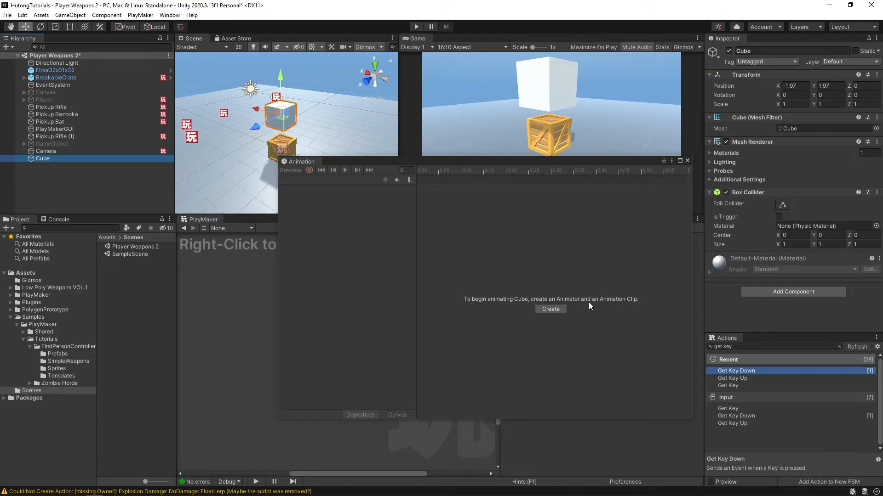
click(542, 308)
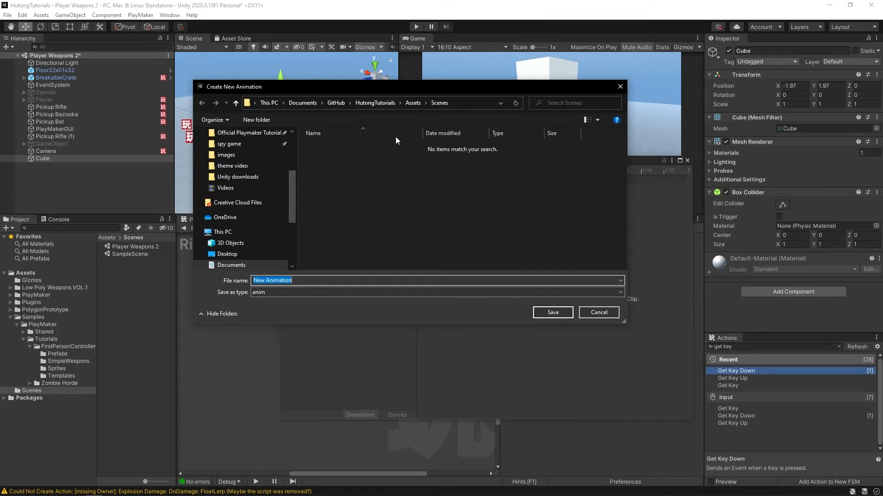
click(412, 103)
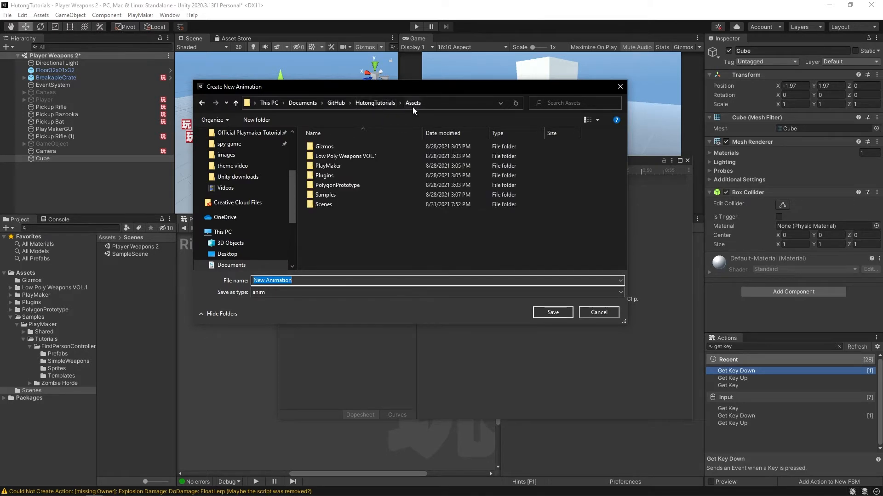
right_click(354, 235)
mouse_move(433, 340)
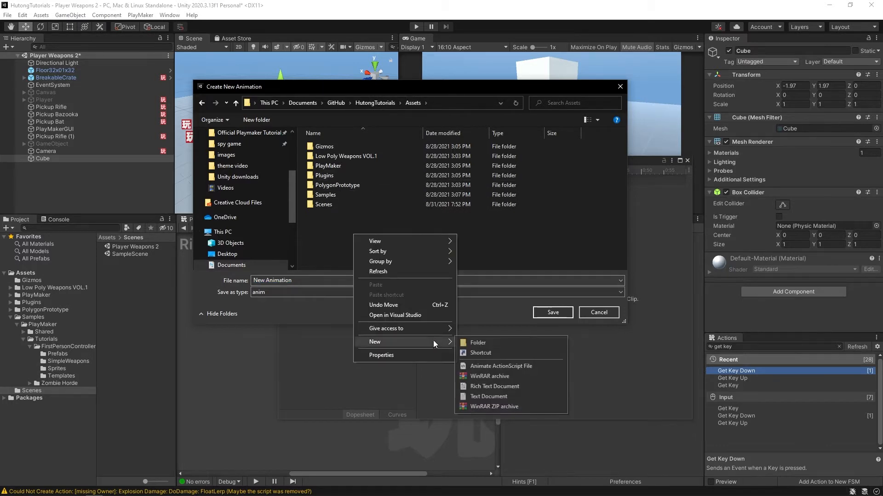
click(481, 343)
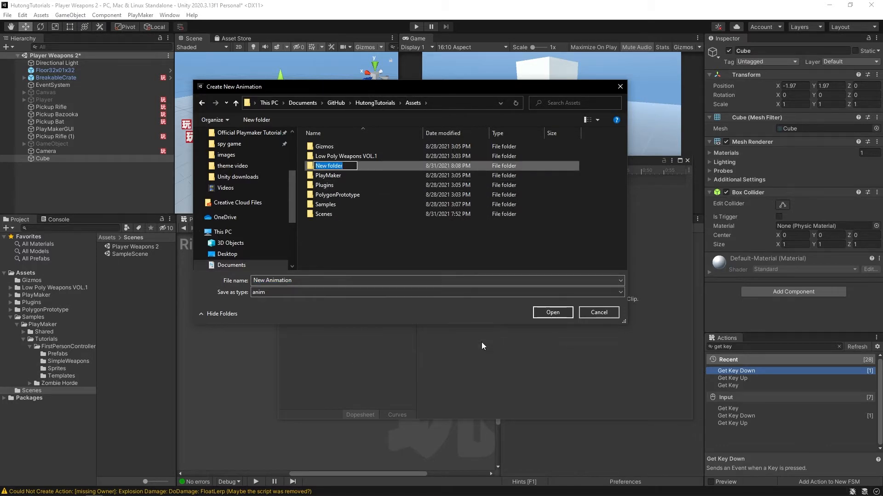
text(Animations)
key(Return)
key(Return)
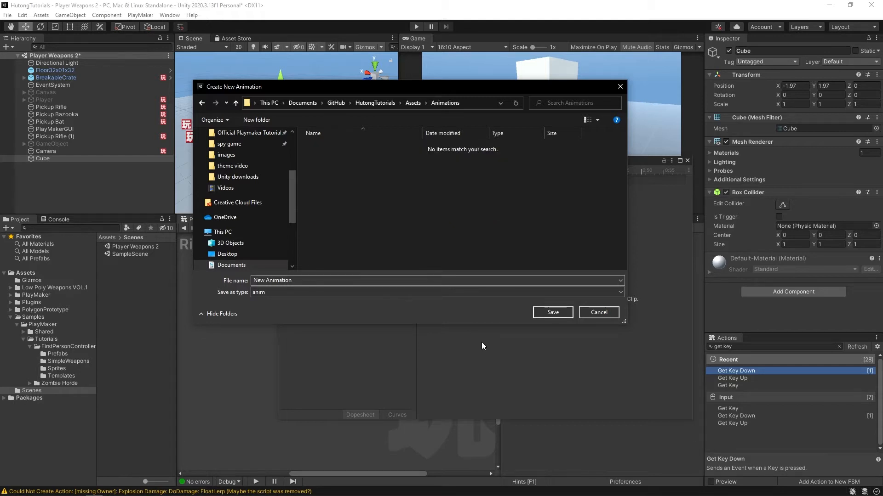
- Save the new clip in the Animations folder under the name cubeAnimation
click(285, 281)
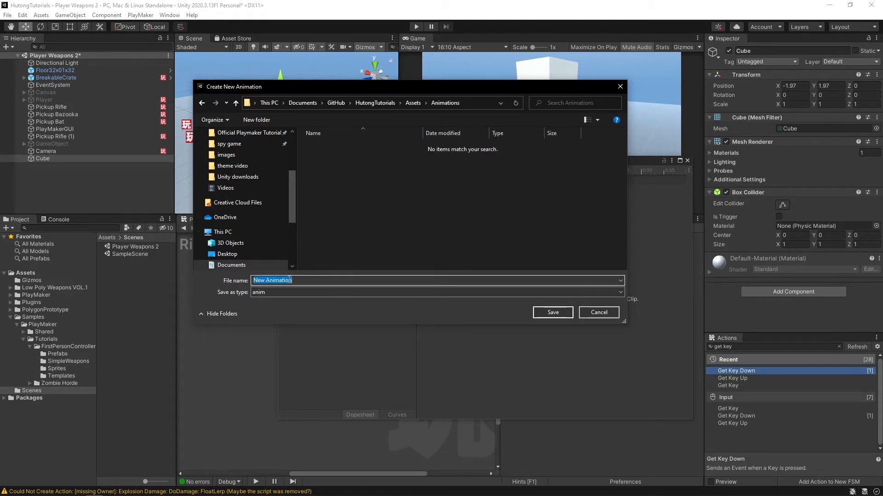
text(cubeAnimation)
key(Return)
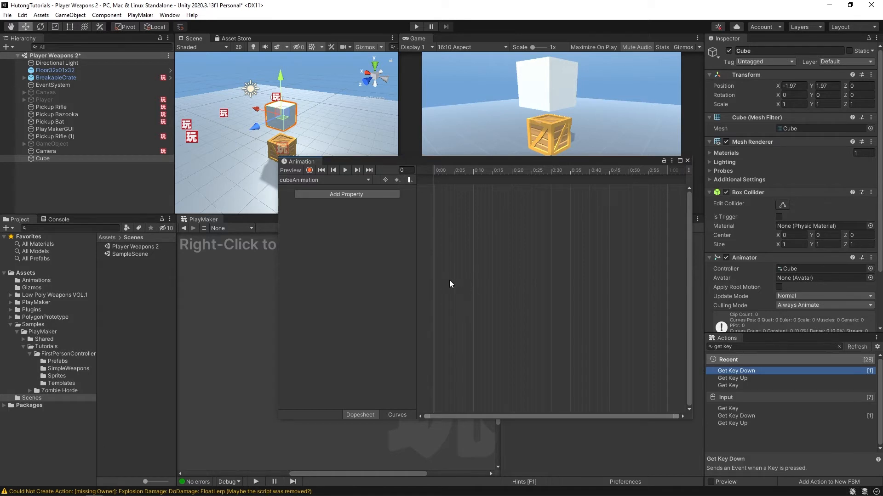
- Try to add an Animator component to the cube by hand
scroll(758, 211, down, 3)
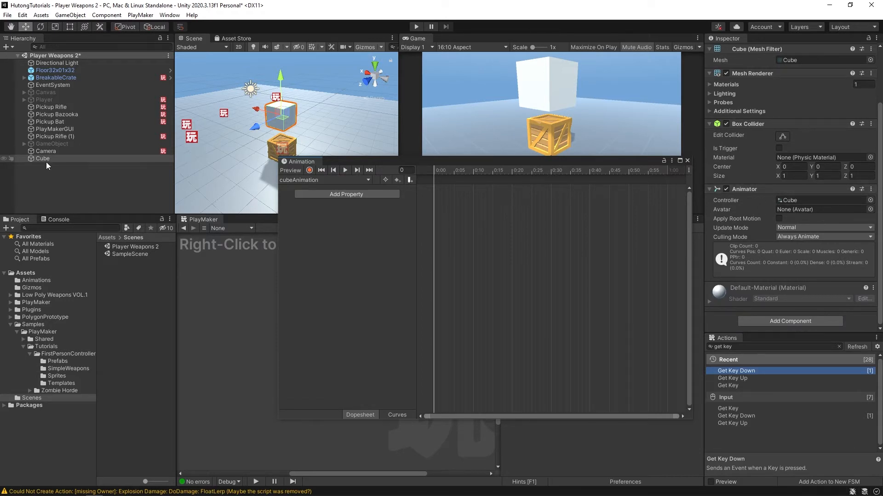
click(784, 321)
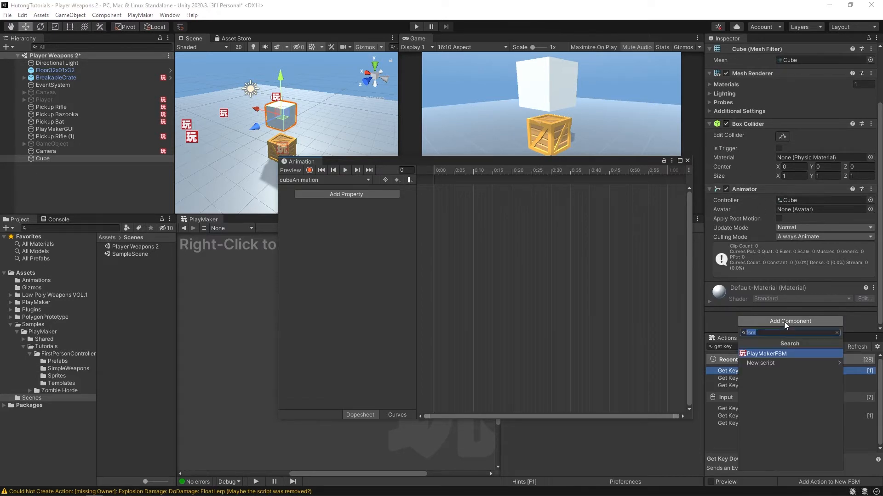
text(ani)
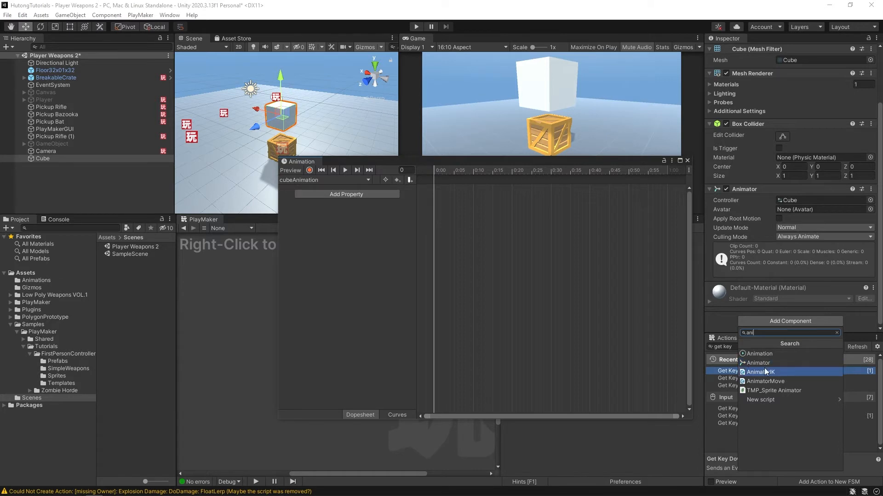
click(776, 361)
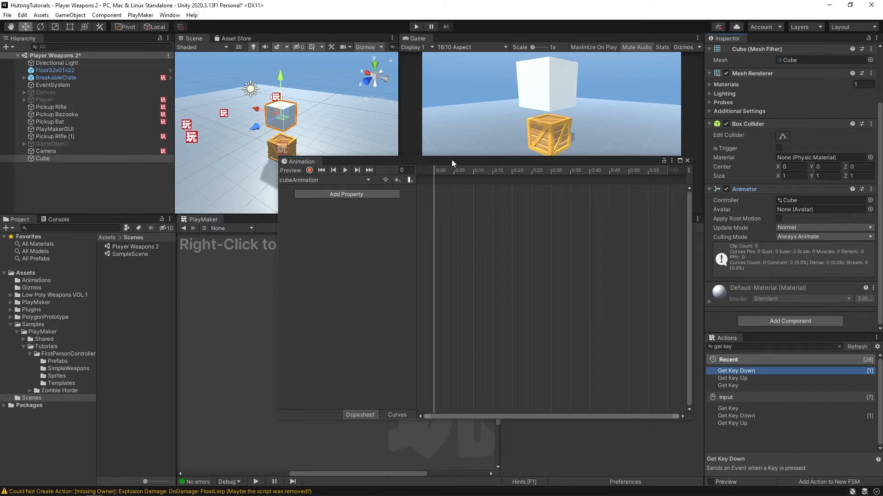
- Move the Animation window clear of the scene and game views, and add the cube's Position property to cubeAnimation
drag(486, 160, 390, 208)
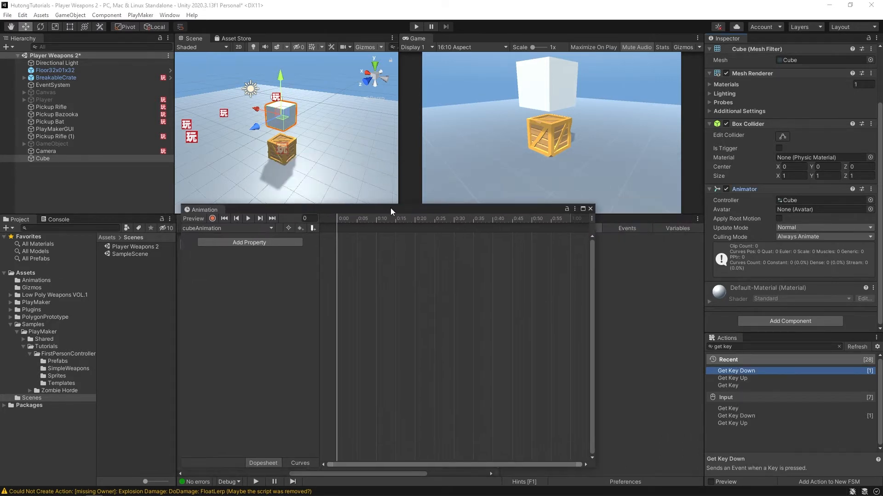
click(36, 158)
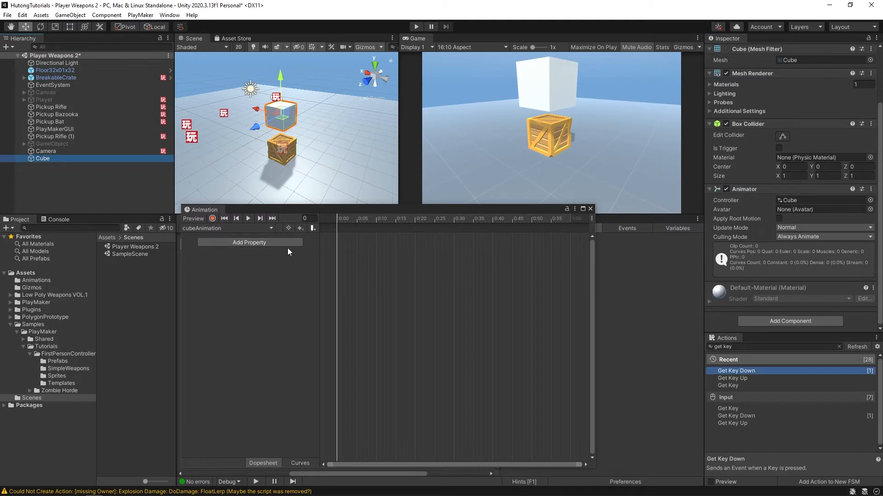
click(230, 243)
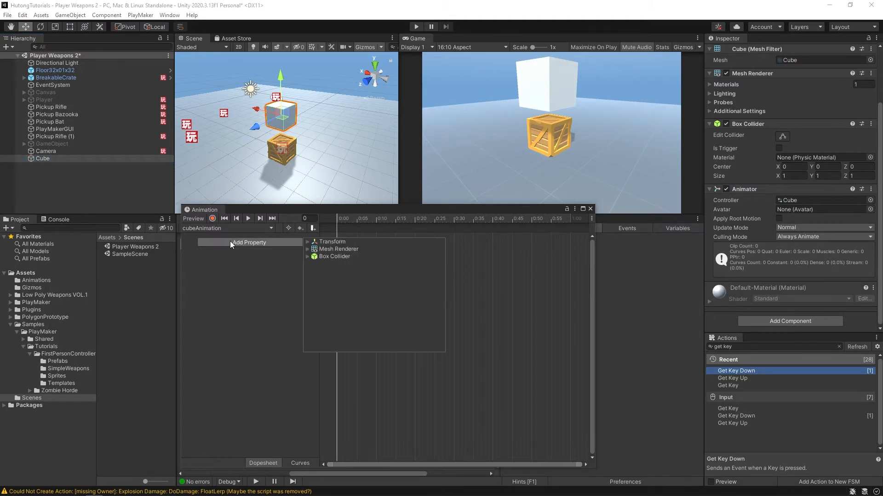
click(307, 243)
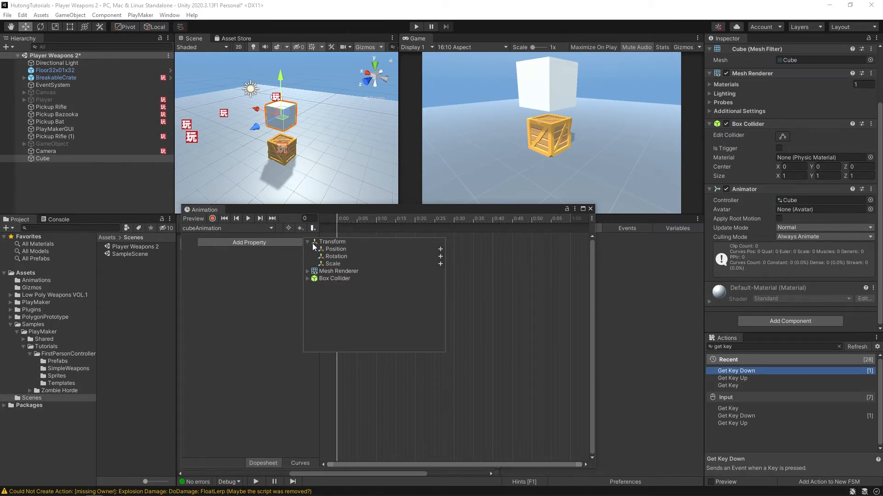
click(441, 249)
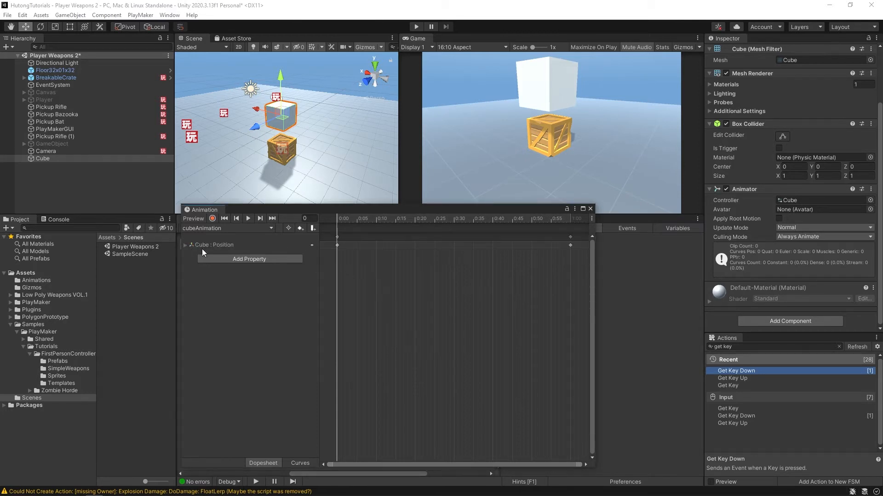
- Add the cube's Rotation and Scale transform properties to cubeAnimation
click(236, 260)
click(307, 258)
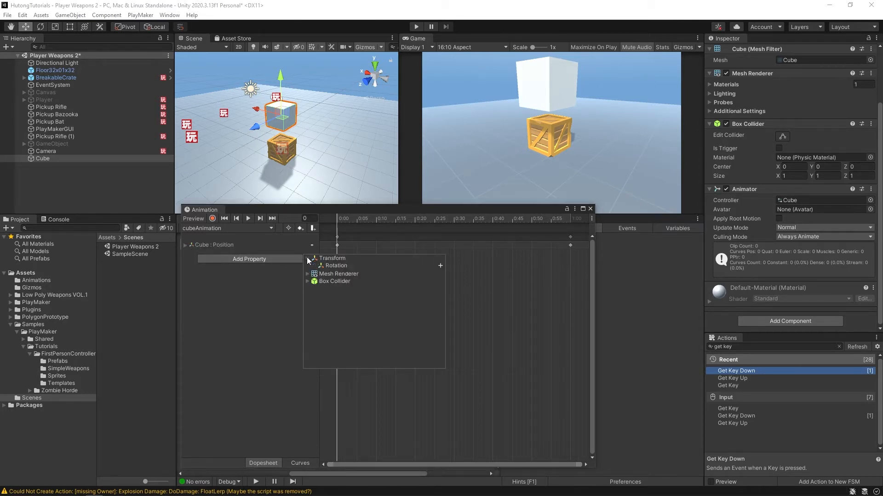
click(441, 265)
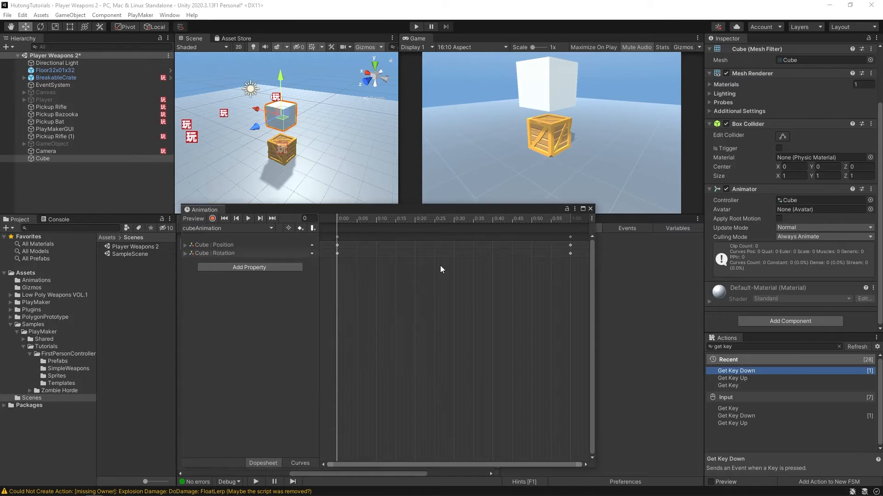
click(227, 268)
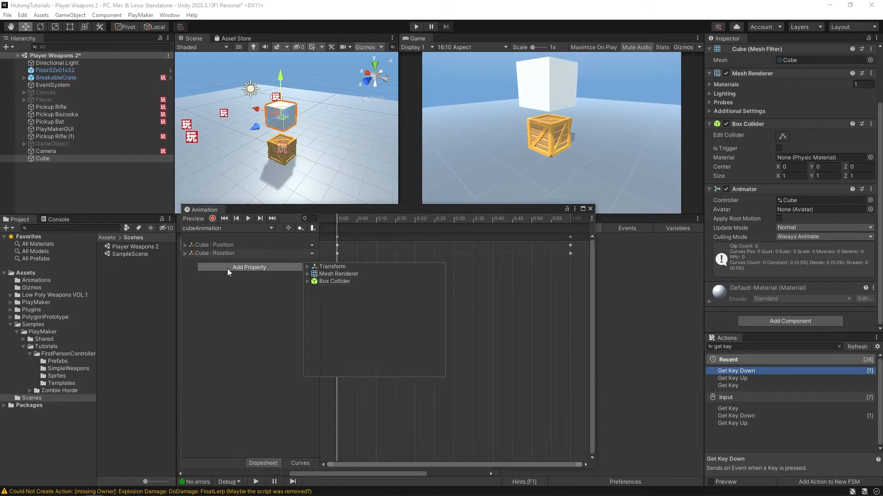
click(307, 266)
click(440, 274)
scroll(394, 288, down, 3)
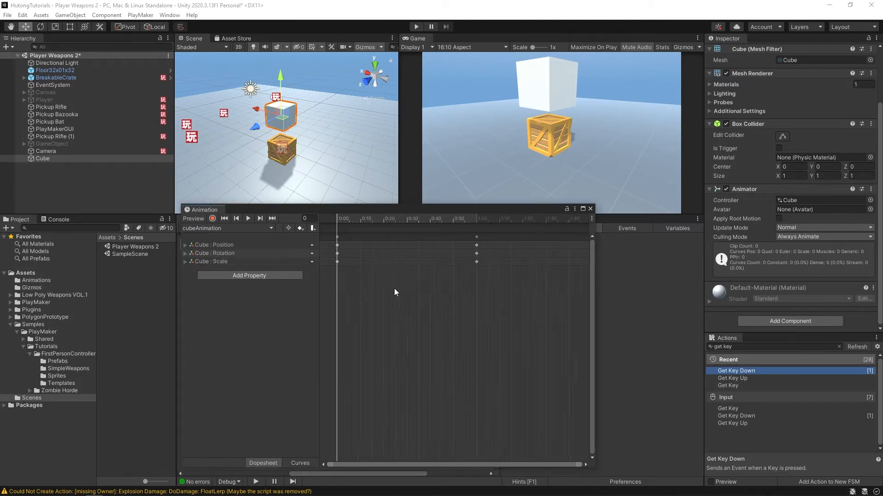
- Move the end keyframes of Position, Rotation and Scale to 5:00 on the cubeAnimation timeline
scroll(402, 301, down, 3)
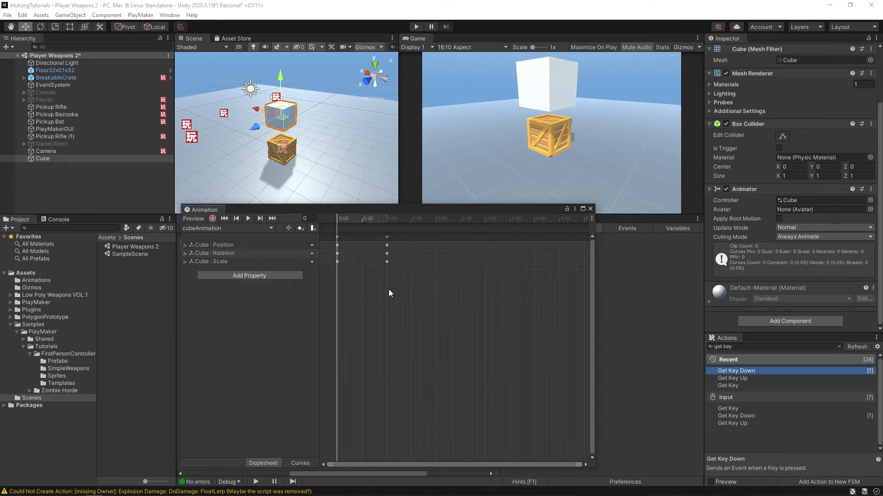
scroll(391, 290, down, 3)
scroll(455, 294, down, 5)
drag(358, 236, 358, 230)
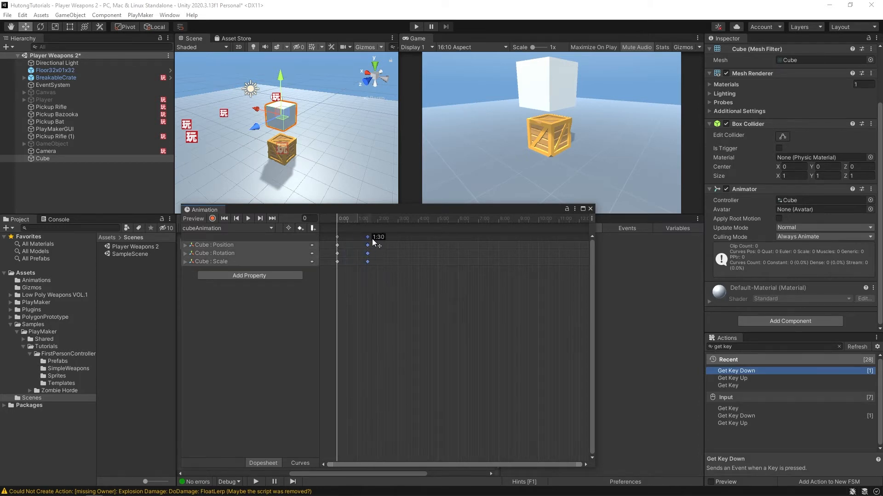
drag(438, 242, 440, 242)
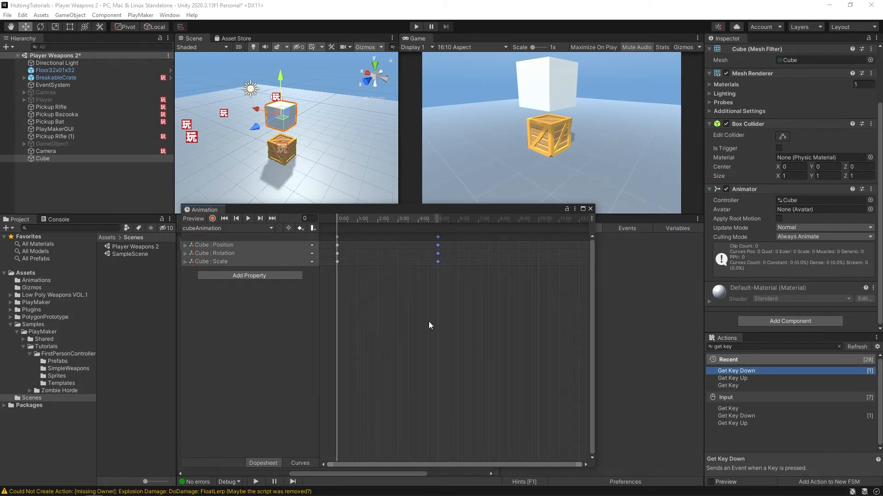
- Expand the cube's Position property into its X, Y and Z values and place the playhead on the end keyframes at frame 300
click(221, 244)
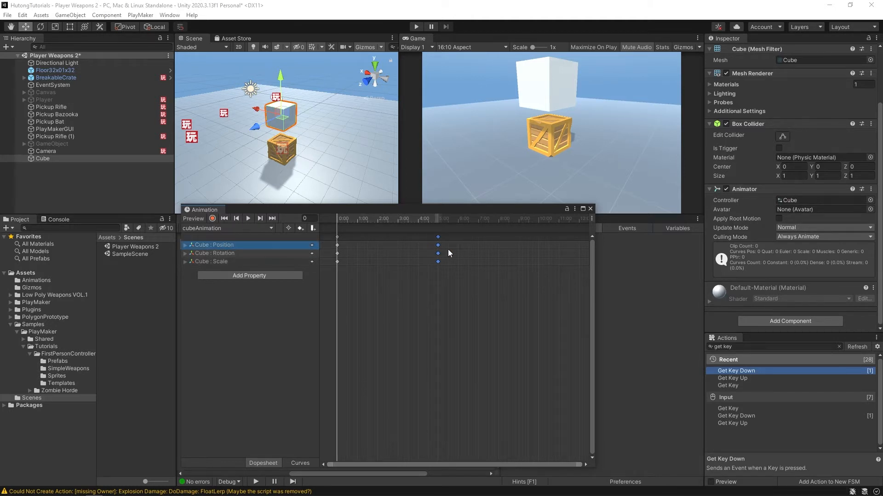
drag(366, 221, 437, 216)
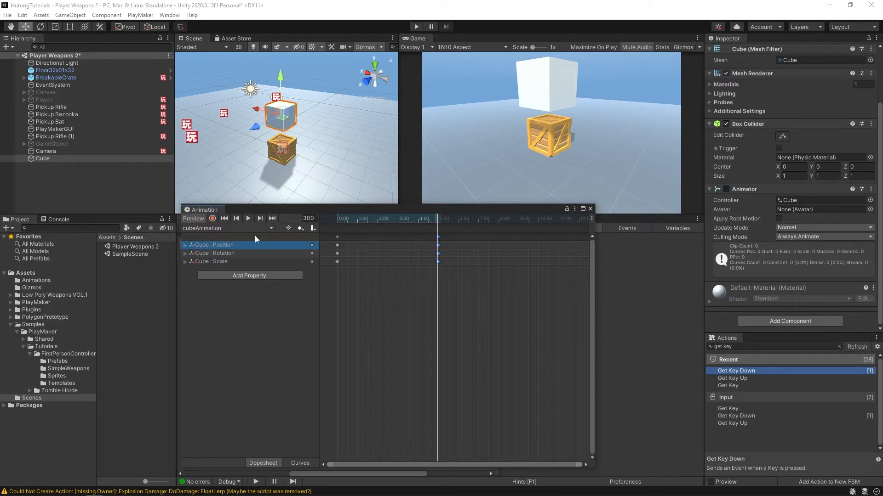
drag(361, 221, 309, 220)
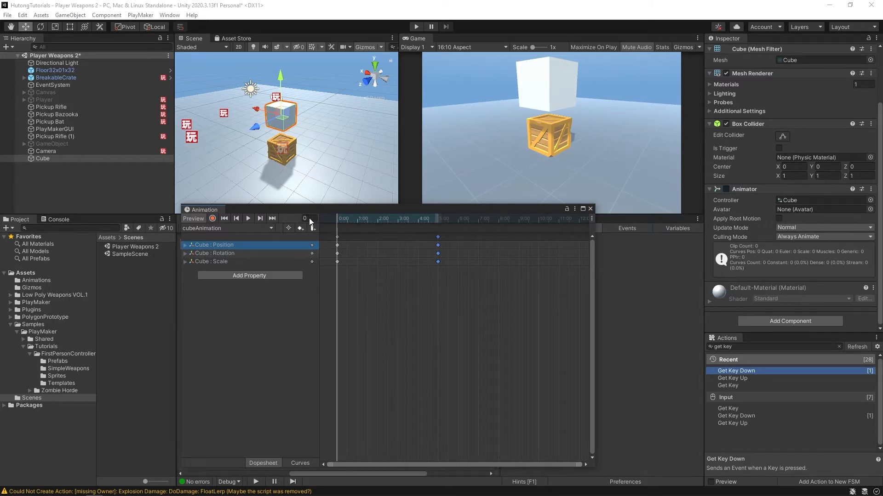
click(336, 245)
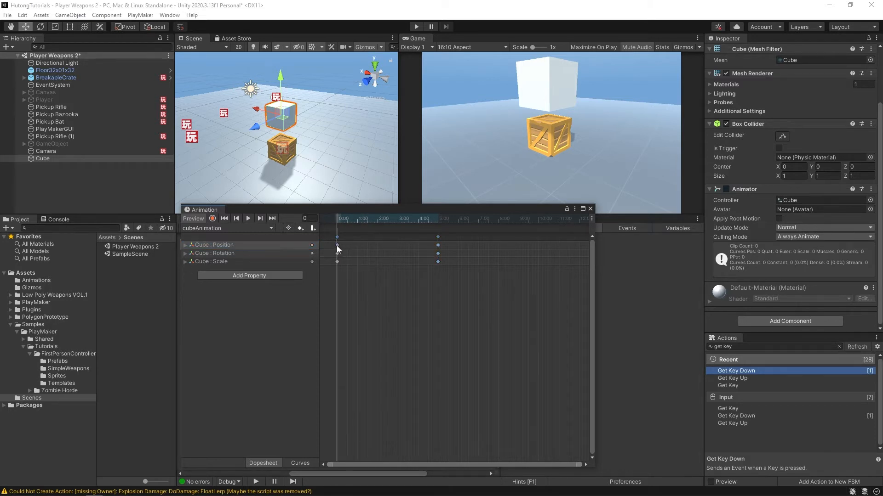
click(185, 245)
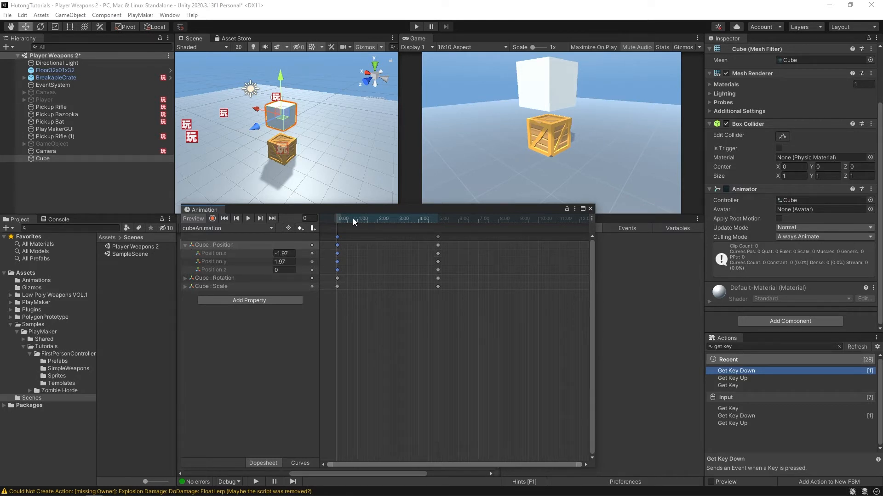
drag(352, 218, 426, 220)
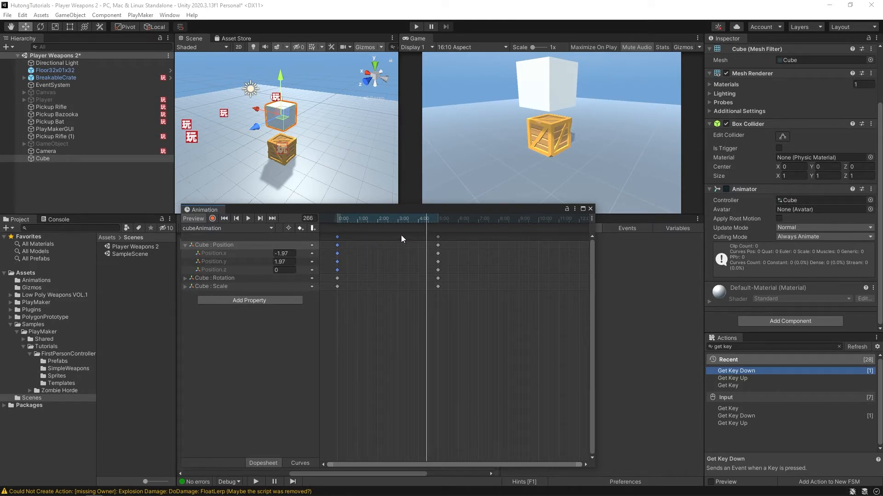
click(261, 218)
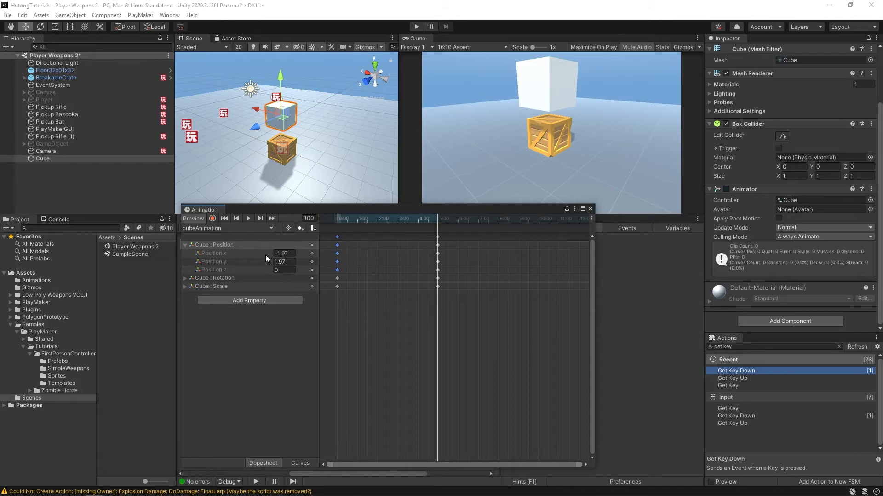
- Try to move the cube to about X -4.12, Y 3.86 at frame 300 without adding a keyframe
drag(258, 107, 311, 123)
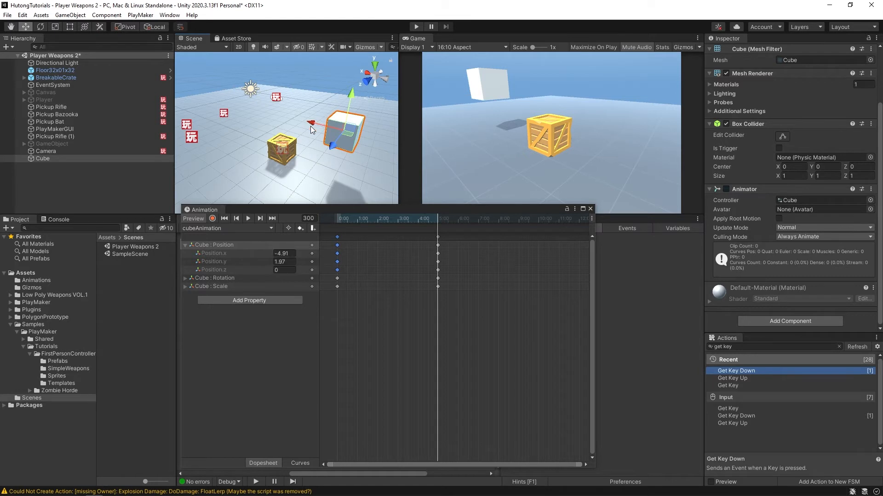
drag(311, 126, 336, 71)
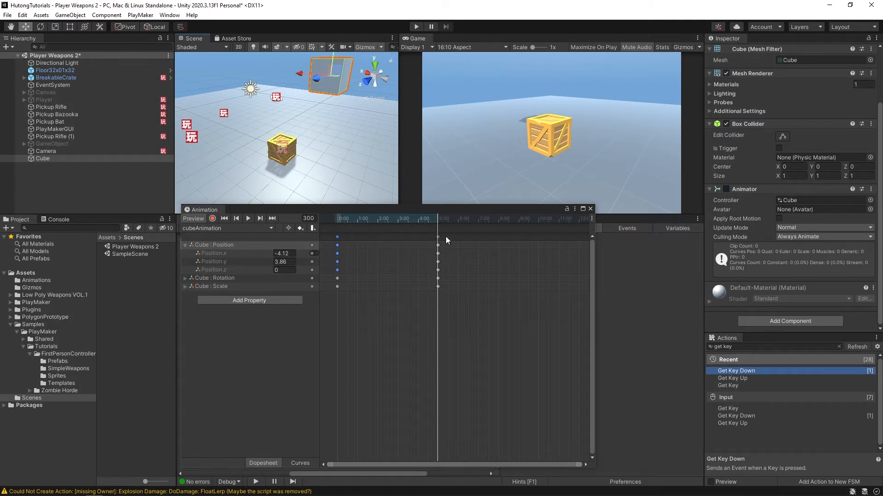
drag(423, 222, 374, 224)
- Move the cube to about X -4.81, Y 3.26 at frame 300 and record it as a Position keyframe
click(260, 219)
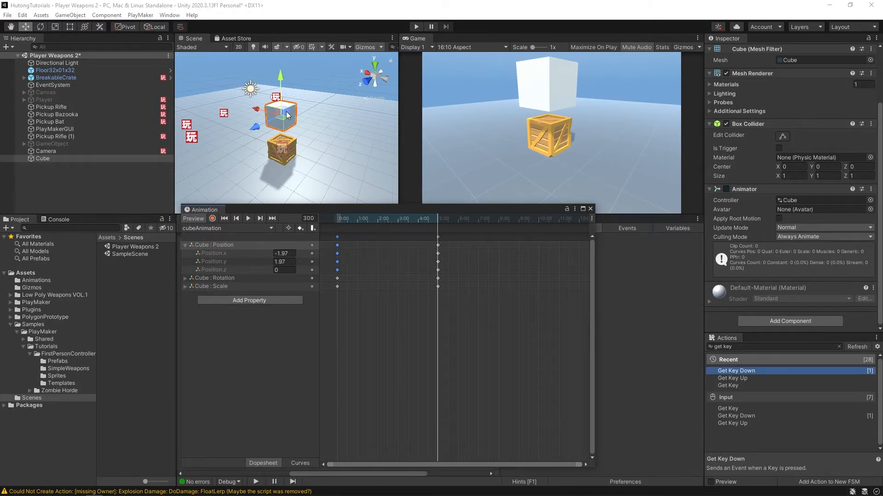
drag(286, 115, 359, 94)
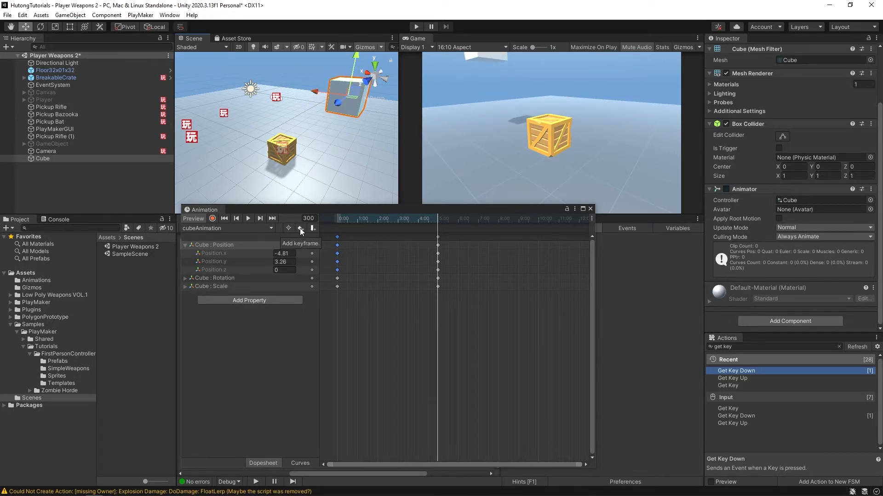
click(299, 228)
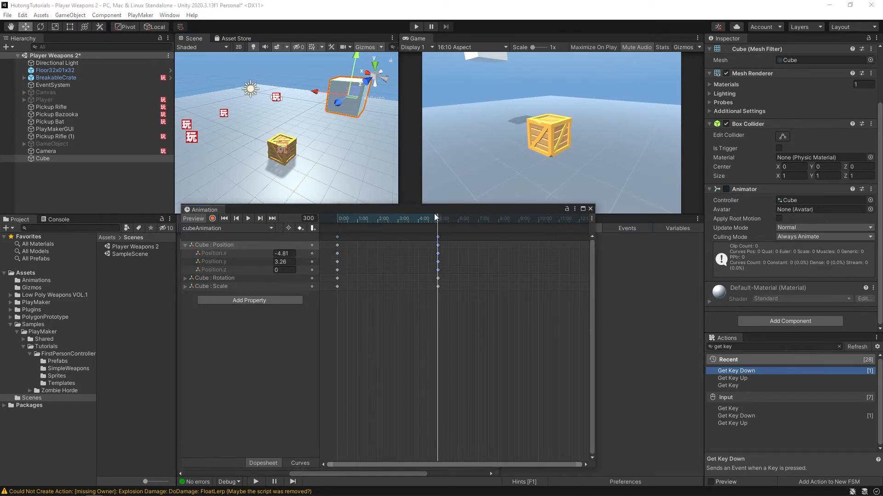
- Rotate the cube to about 229.79 degrees around Y at frame 0 and record it as a Rotation keyframe
drag(434, 213, 335, 218)
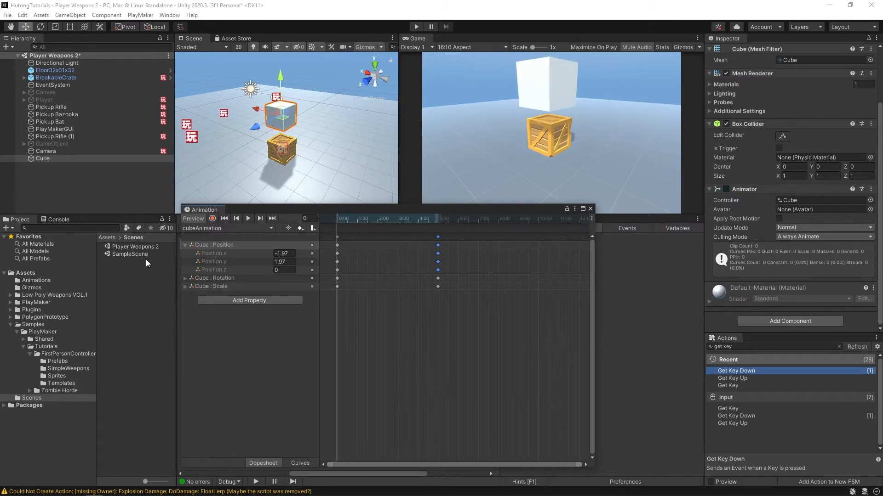
click(182, 278)
click(184, 278)
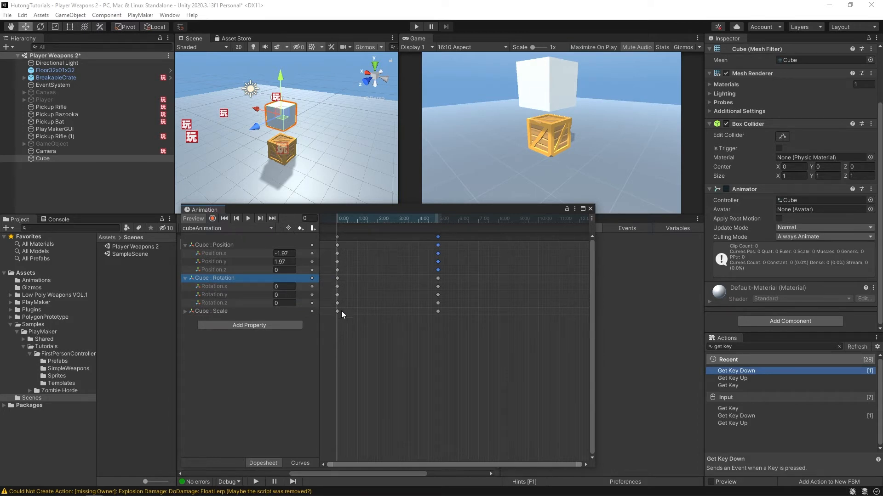
click(40, 27)
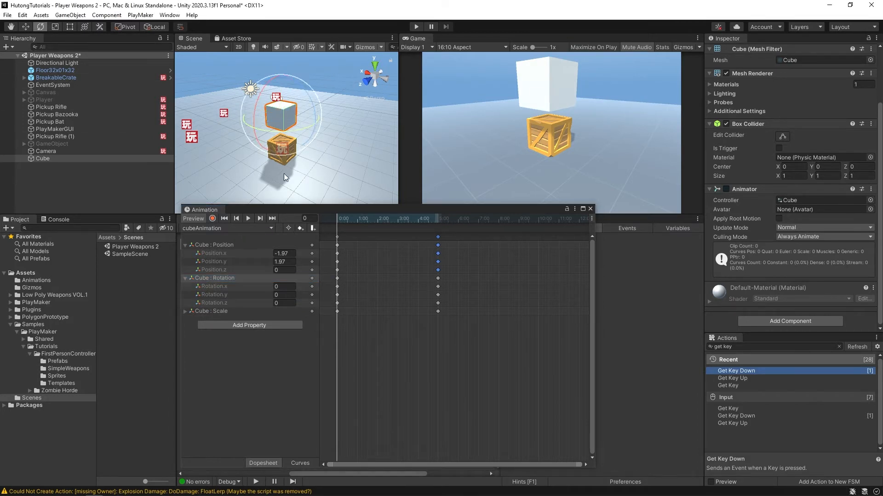
drag(266, 133, 809, 94)
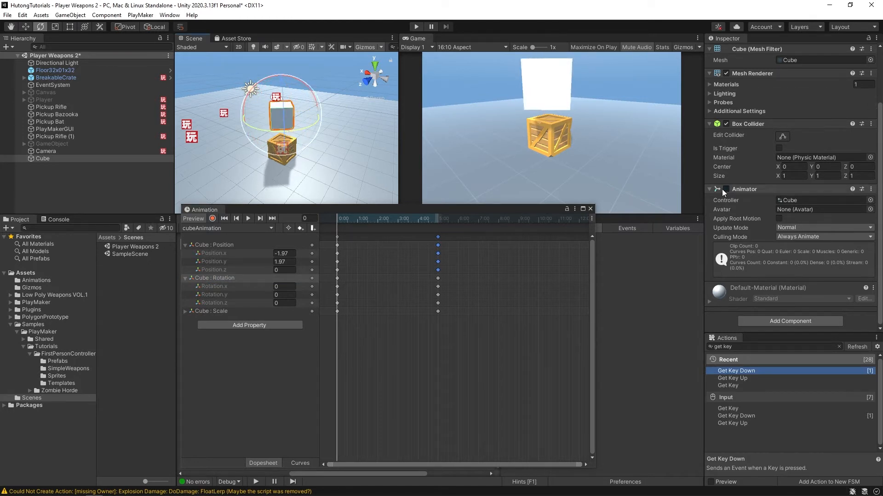
click(301, 228)
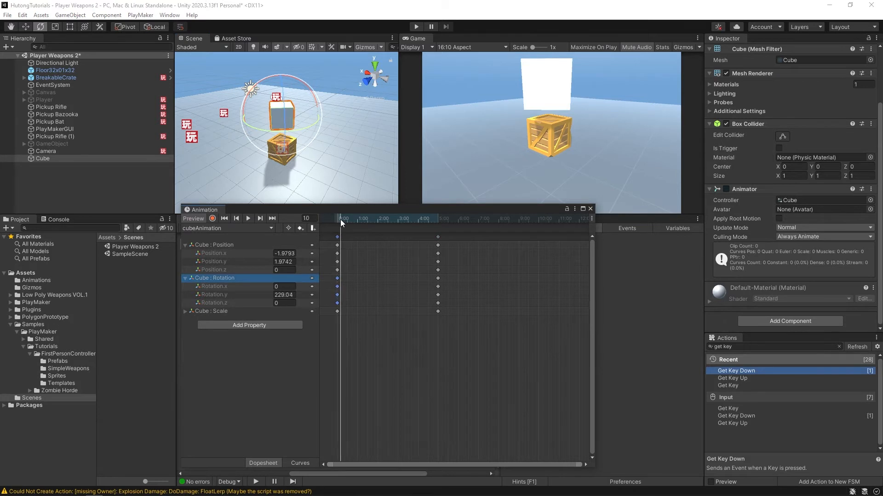
- Scale the cube uniformly to about 0.225 at frame 0, record the keyframe, and close the Animation window
mouse_move(340, 219)
mouse_down()
mouse_move(433, 225)
mouse_move(337, 225)
mouse_up()
click(185, 311)
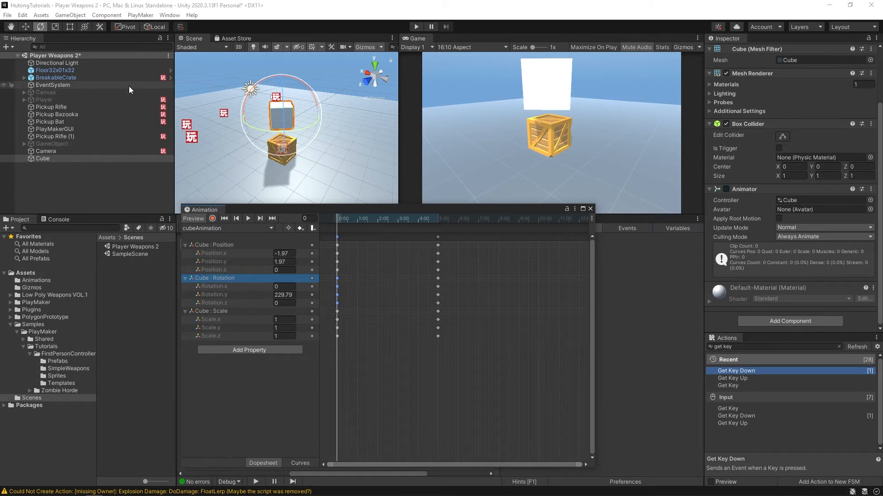
drag(278, 105, 257, 112)
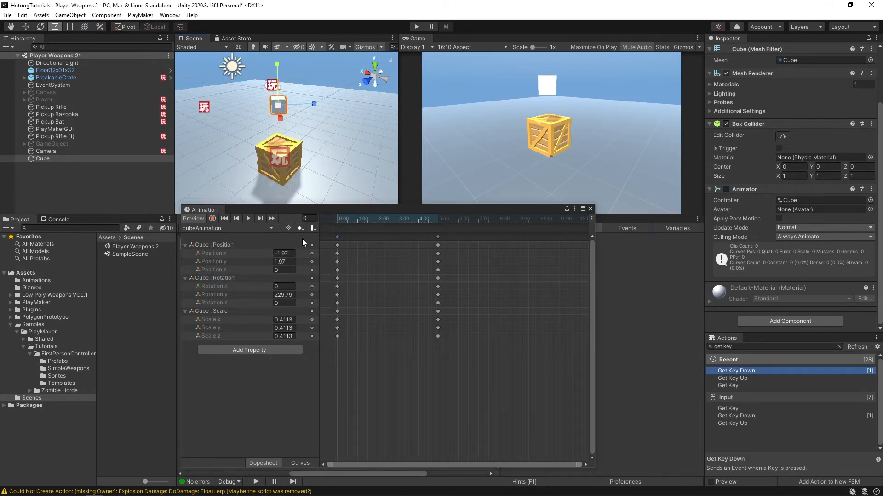
scroll(262, 119, down, 2)
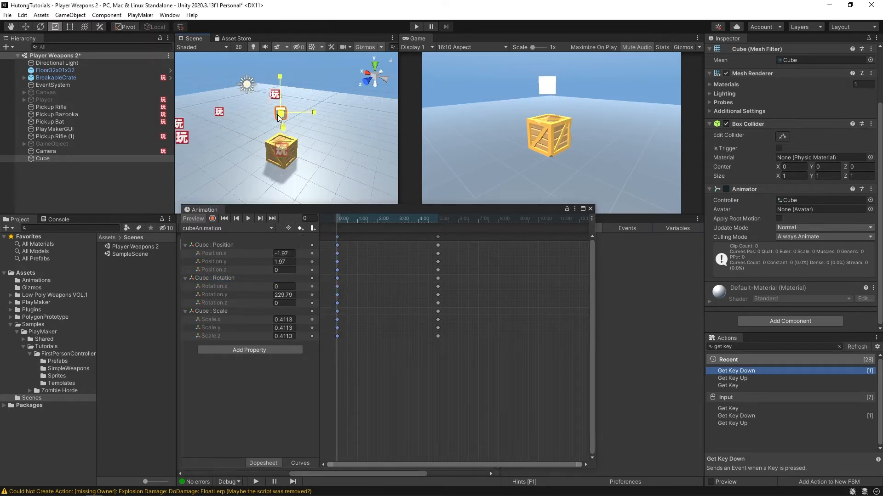
click(299, 229)
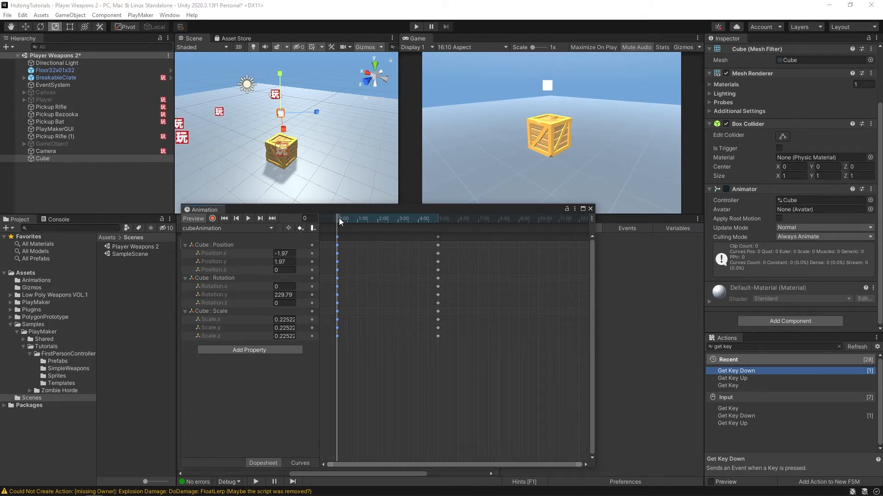
drag(338, 218, 378, 230)
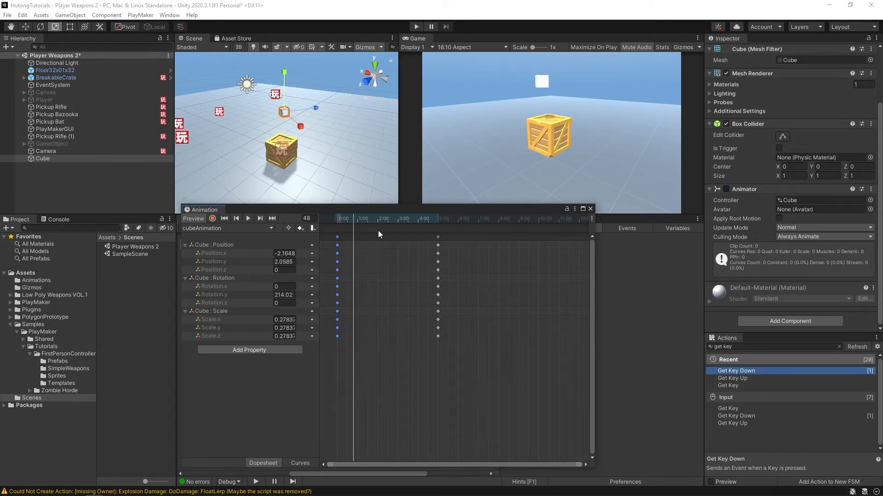
click(592, 209)
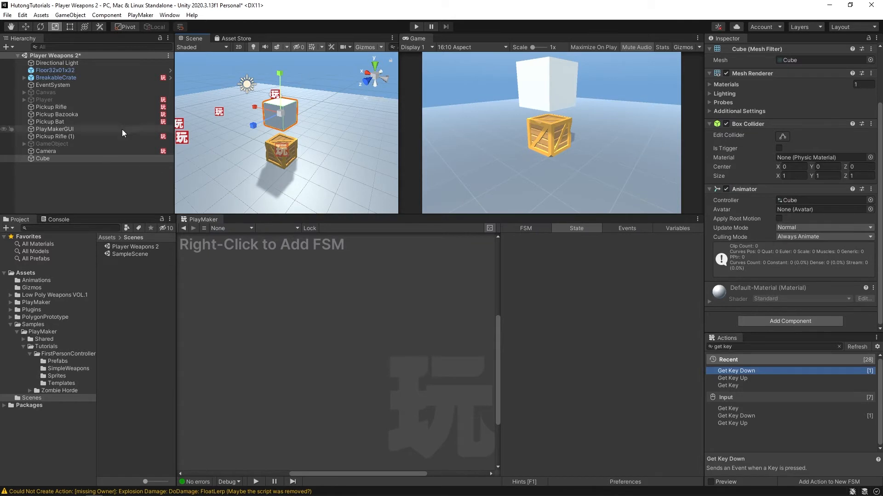
- Add a PlayMakerFSM component to the cube
click(36, 159)
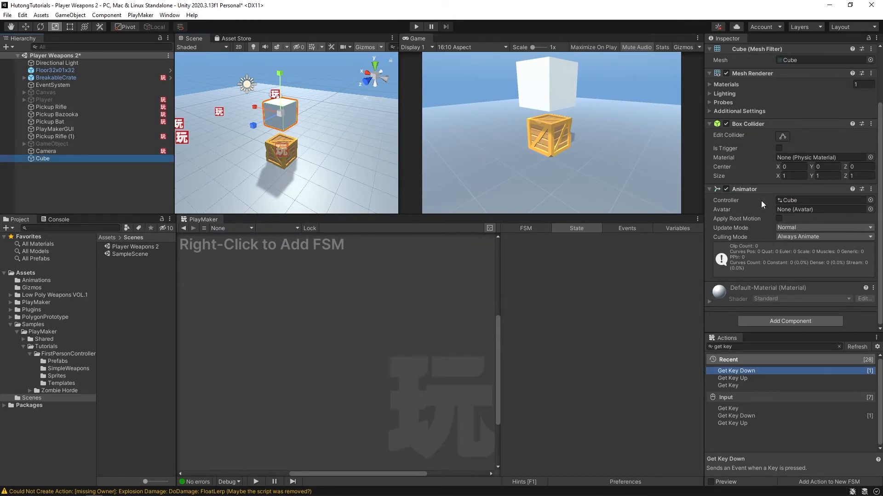
click(751, 320)
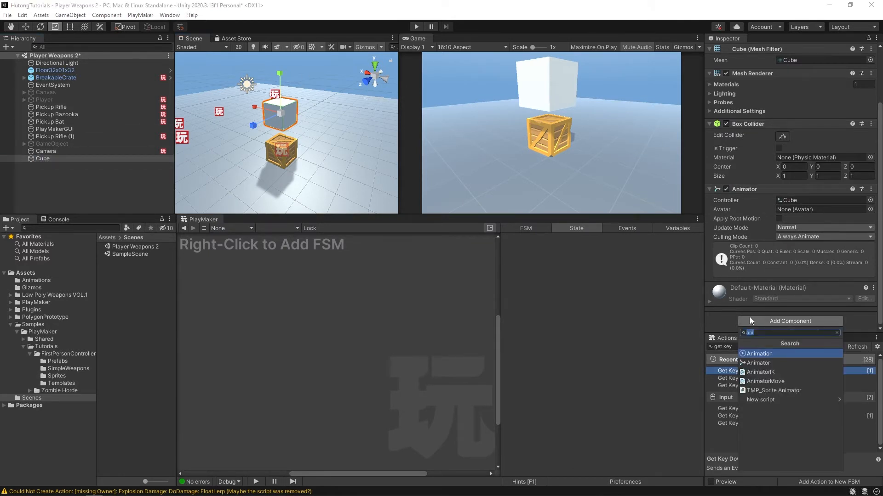
text(fsm)
key(Return)
scroll(846, 308, down, 2)
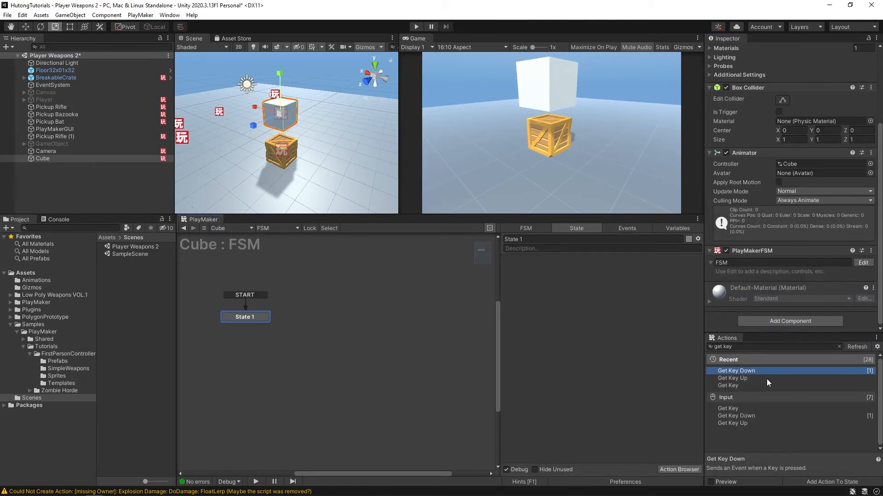
- Find the Animator Play action and add it to State 1 of the cube's FSM
click(751, 349)
text(ani)
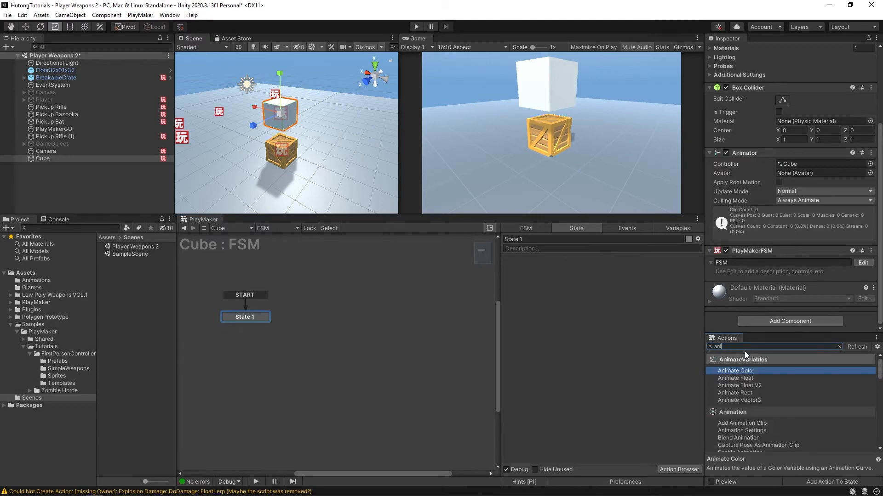
text(mator pla)
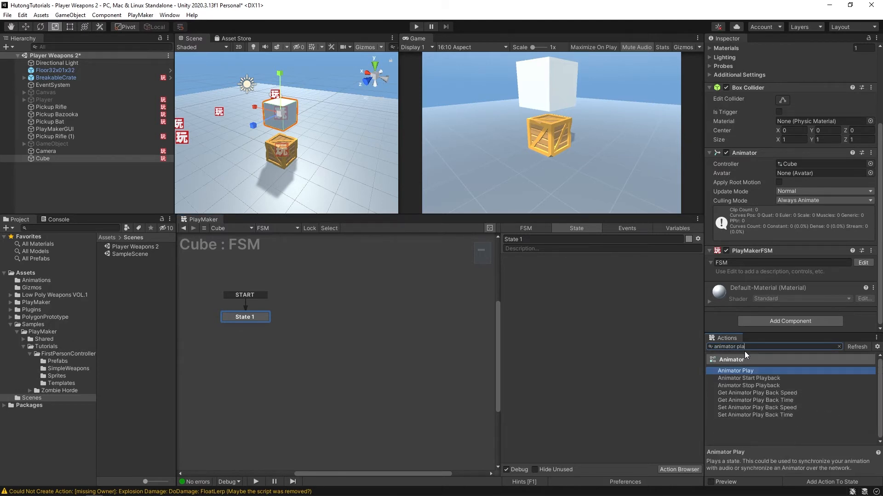
key(Return)
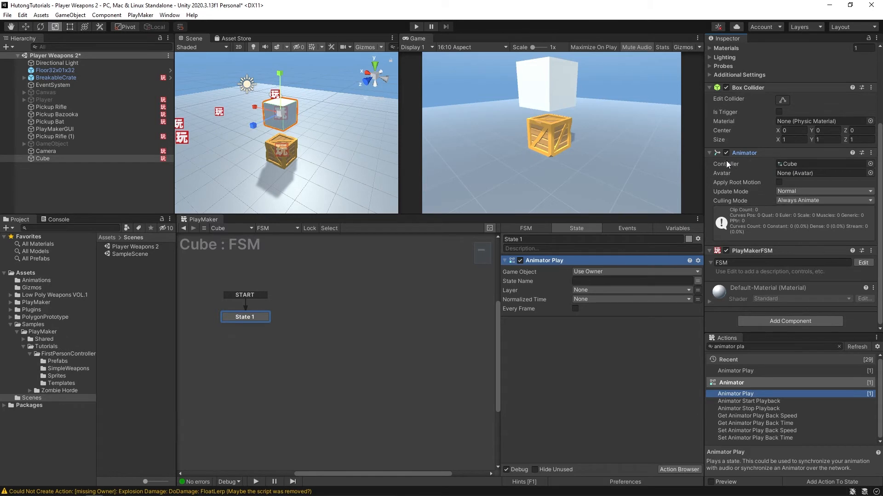
- Locate the Cube controller asset assigned to the cube's Animator and select it in the Animations folder
click(804, 164)
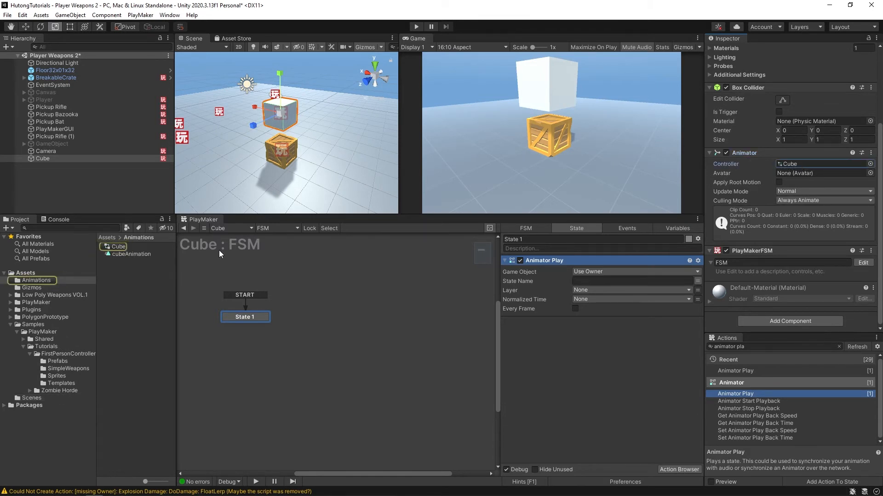
click(116, 248)
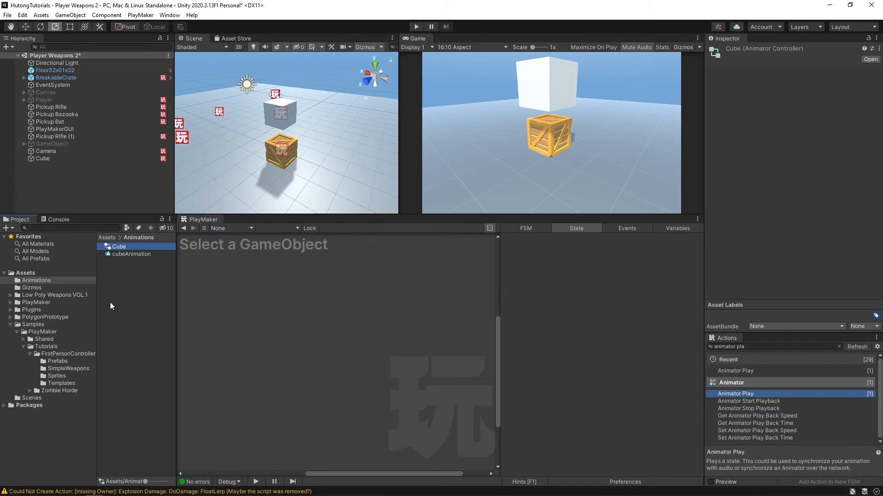
right_click(120, 285)
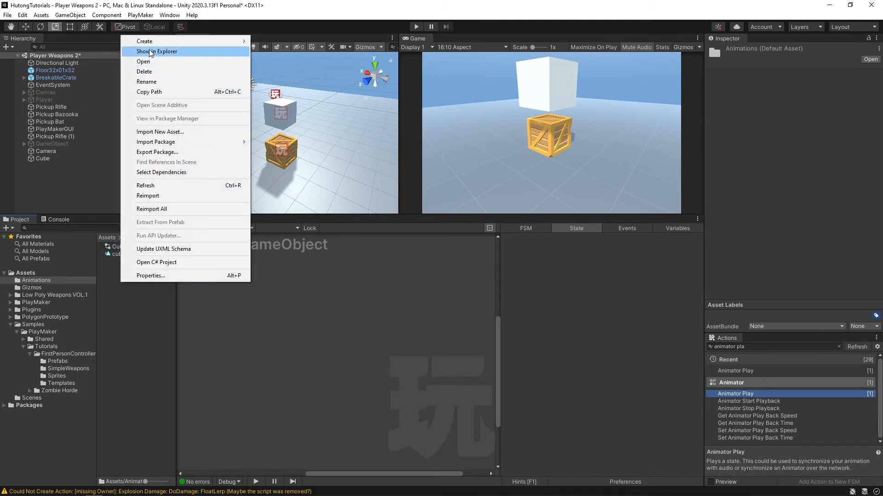
mouse_move(160, 41)
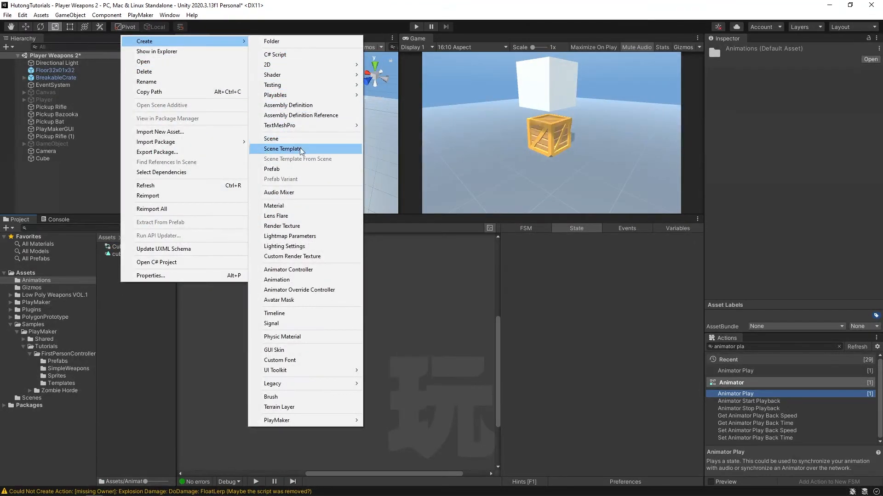
click(120, 280)
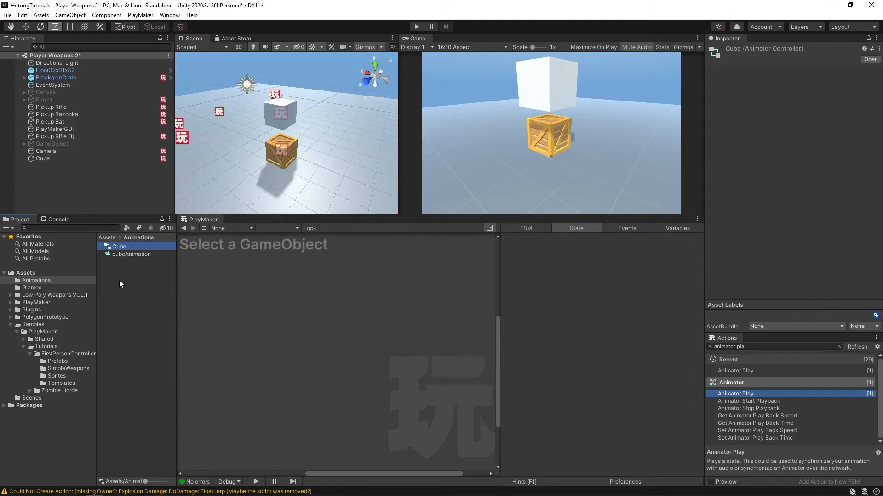
- Open the Cube animator controller's graph and select its cubeAnimation state
click(121, 247)
double_click(106, 249)
drag(397, 108, 329, 183)
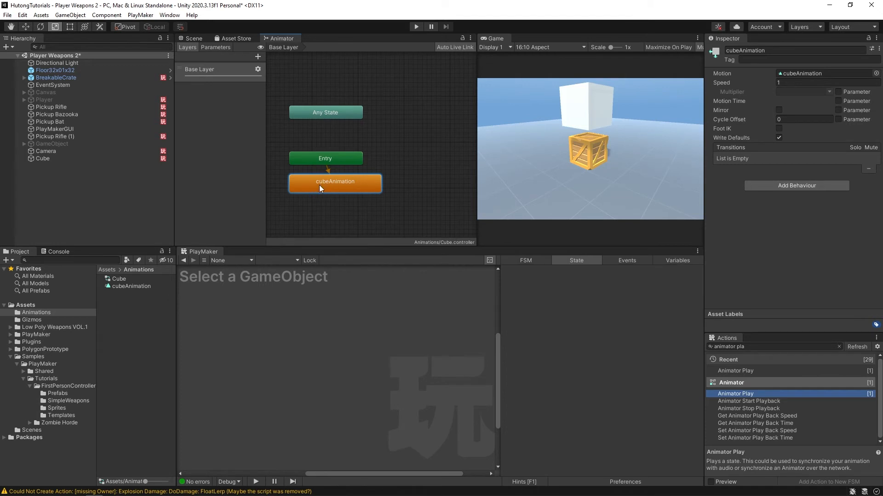
- Copy the cubeAnimation state's name and enter it as the State Name of Animator Play in the cube's State 1
click(754, 50)
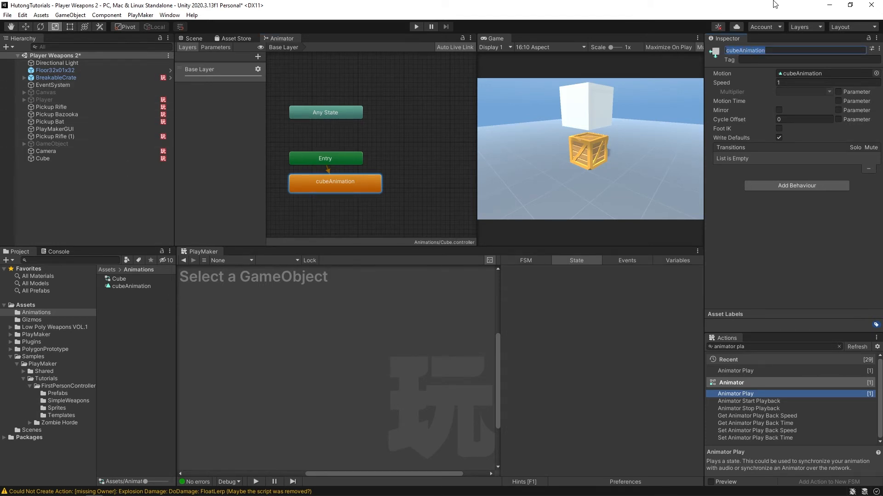
click(773, 51)
drag(765, 51, 719, 52)
key(ctrl+c)
click(727, 50)
click(49, 159)
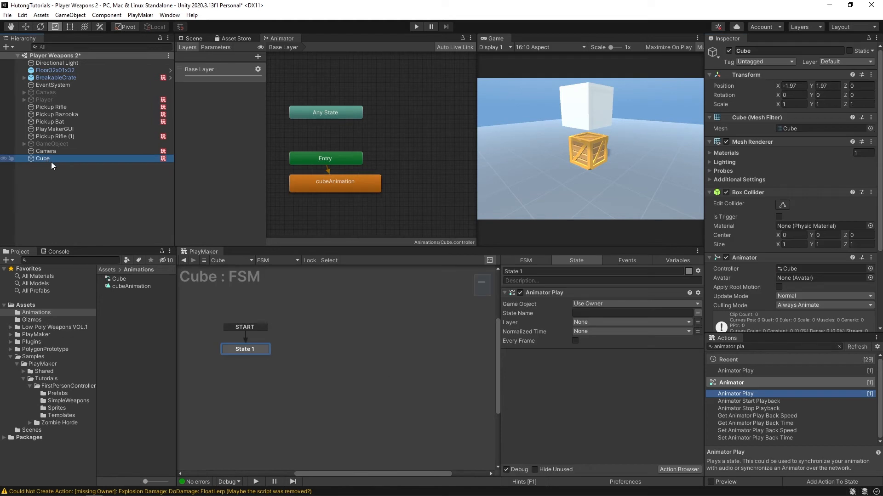
click(595, 313)
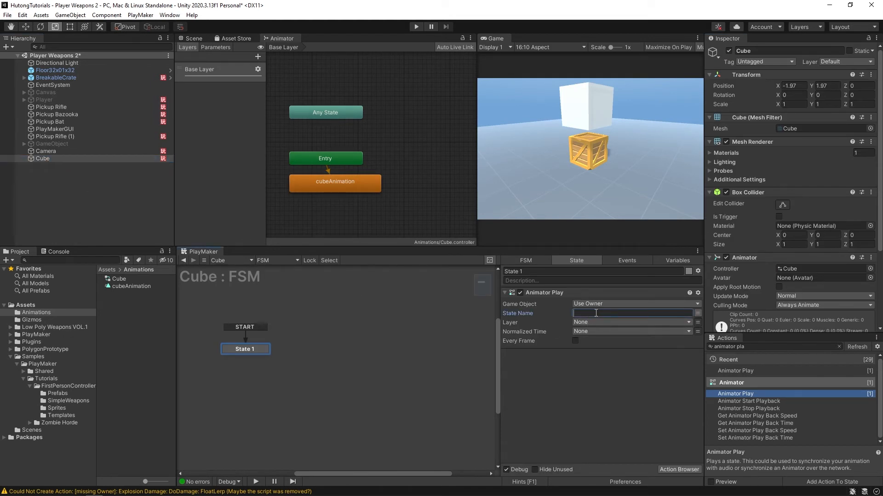
key(ctrl+v)
click(533, 291)
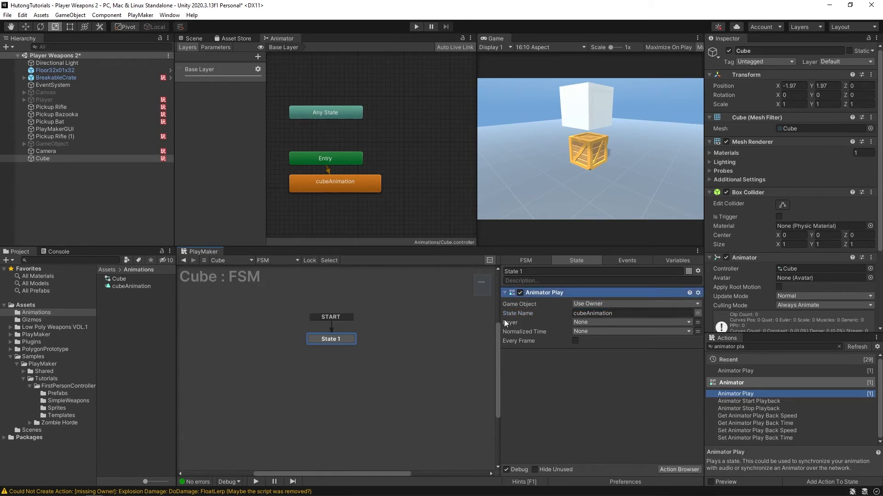
- Add a second state beside State 1 in the cube's FSM and give it a Get Key Down action
mouse_move(327, 365)
middle_down()
mouse_move(347, 357)
mouse_move(333, 377)
middle_up()
right_click(259, 350)
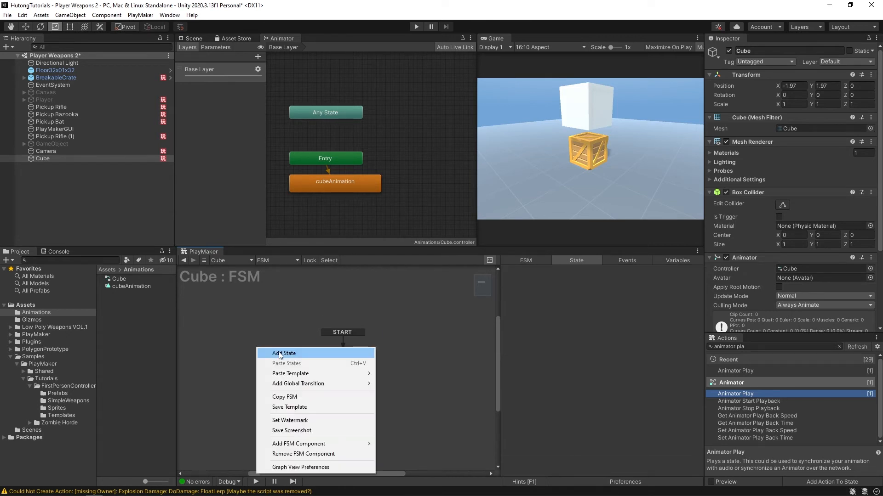
click(278, 353)
drag(278, 353, 269, 358)
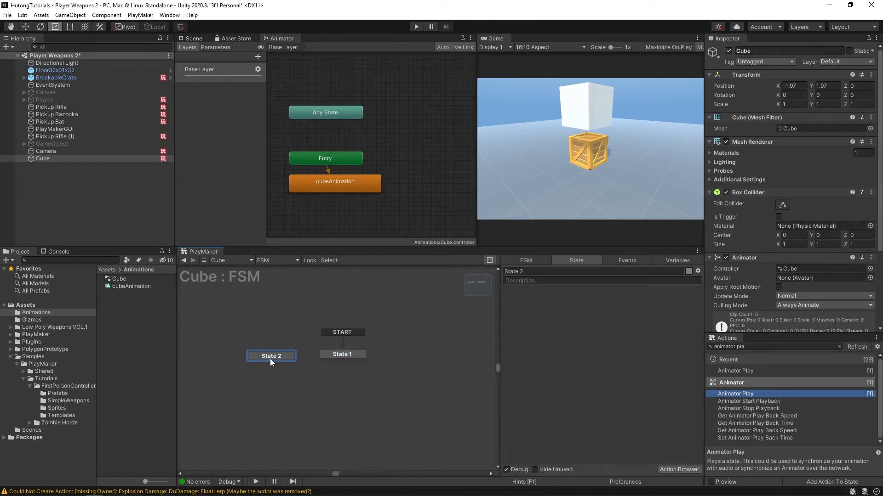
click(786, 348)
key(ctrl+a)
text(get key)
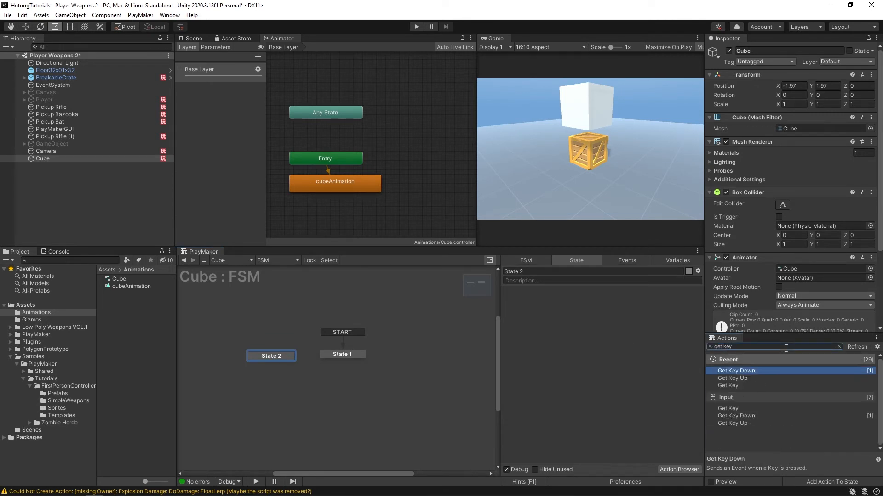
key(Return)
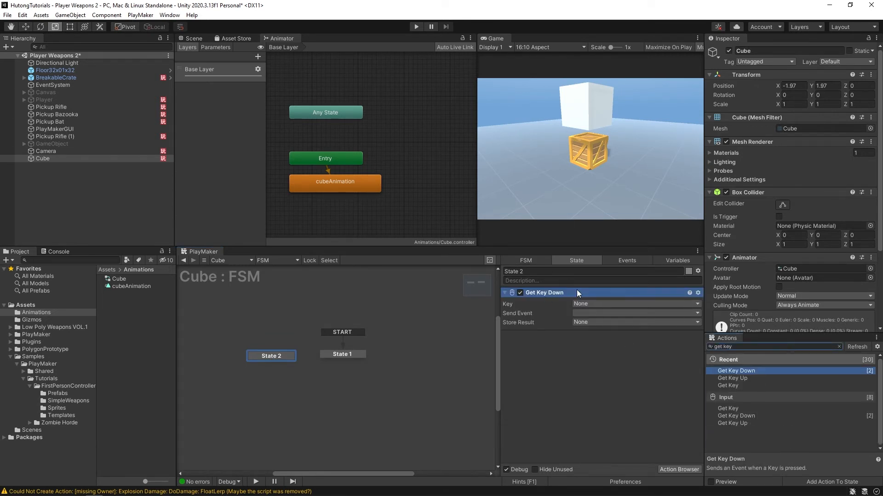
- Create the event "next" for the Get Key Down action and link its transition from State 2 to State 1
click(581, 314)
click(601, 372)
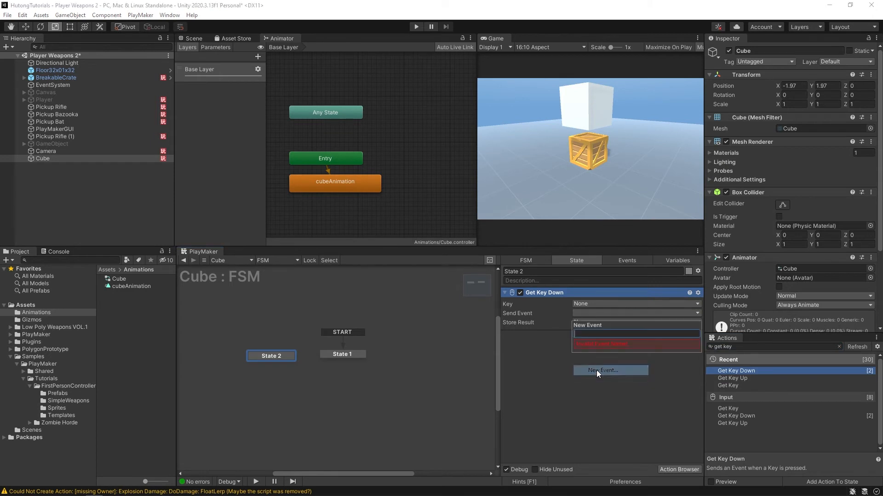
text(next)
key(Return)
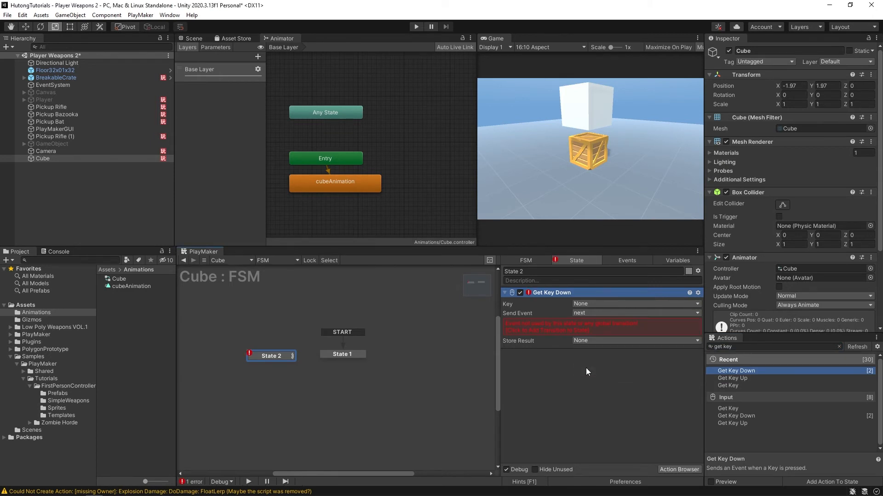
click(583, 330)
drag(272, 364, 329, 358)
- Set the Get Key Down action's key to P
click(582, 305)
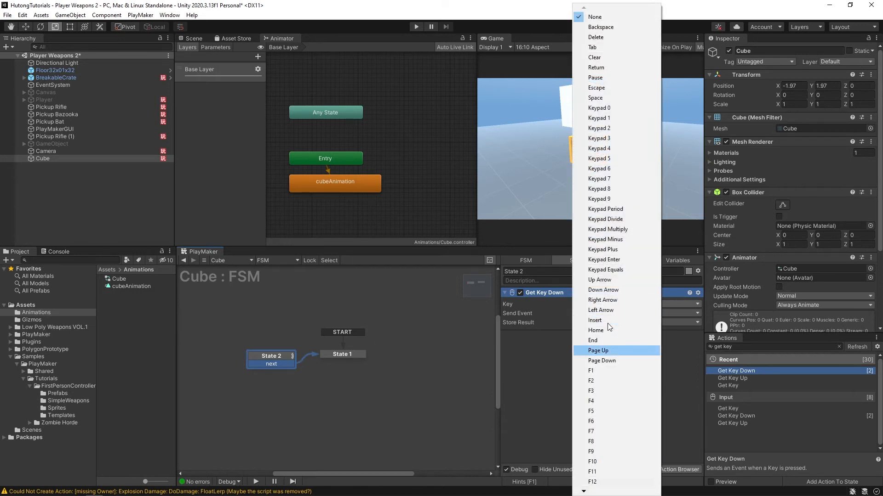
key(Down)
key(Down)
key(Down)
key(Down)
key(Down)
key(Down)
key(Down)
key(Down)
key(Down)
key(Down)
key(Down)
key(Down)
key(Down)
key(Down)
key(Down)
key(Down)
key(Down)
key(Down)
key(Down)
key(Down)
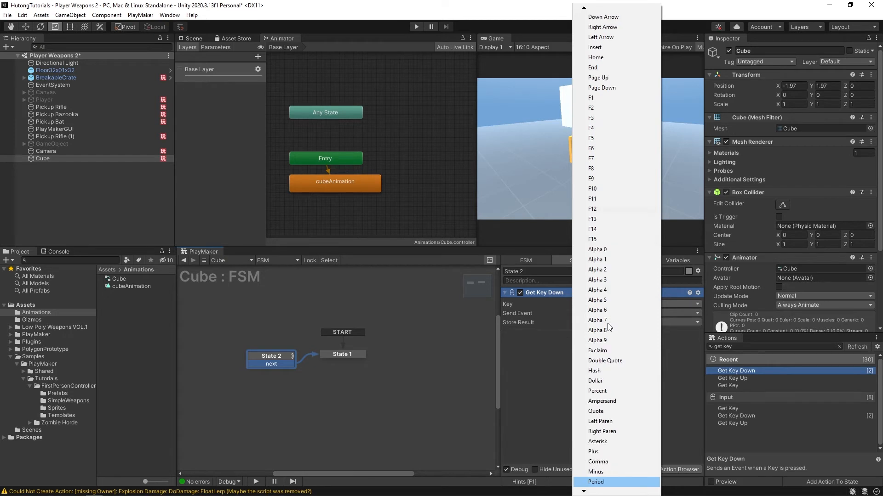
key(Return)
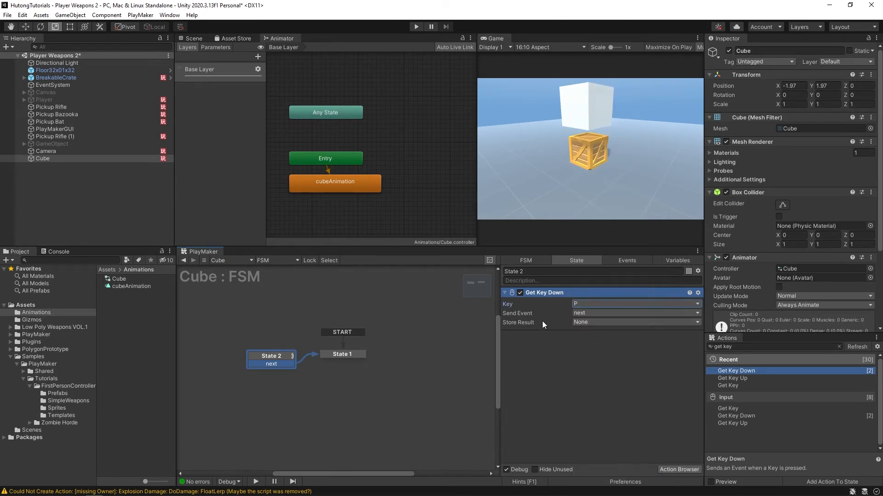
- Make State 2 the start state of the cube's FSM and nudge it into place
right_click(262, 360)
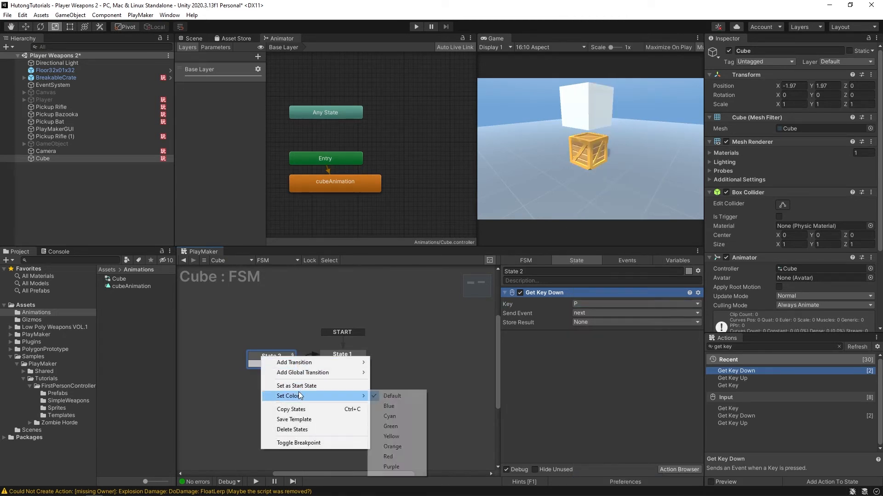
click(281, 386)
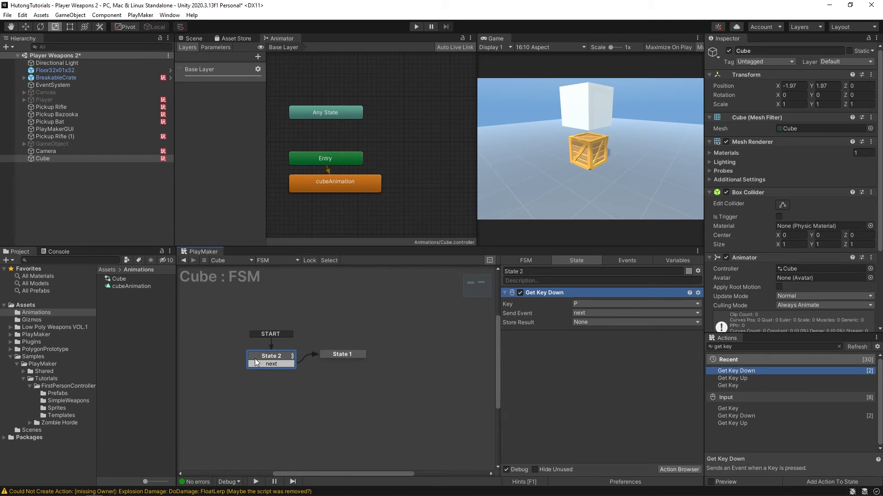
drag(257, 364, 259, 360)
- Rename State 2 to "stopped" and State 1 to "play"
click(559, 271)
text(stopped)
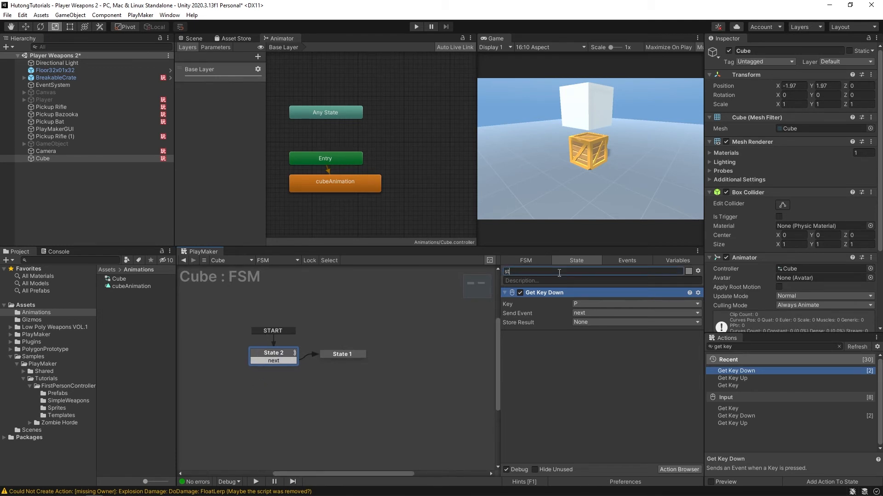
click(338, 355)
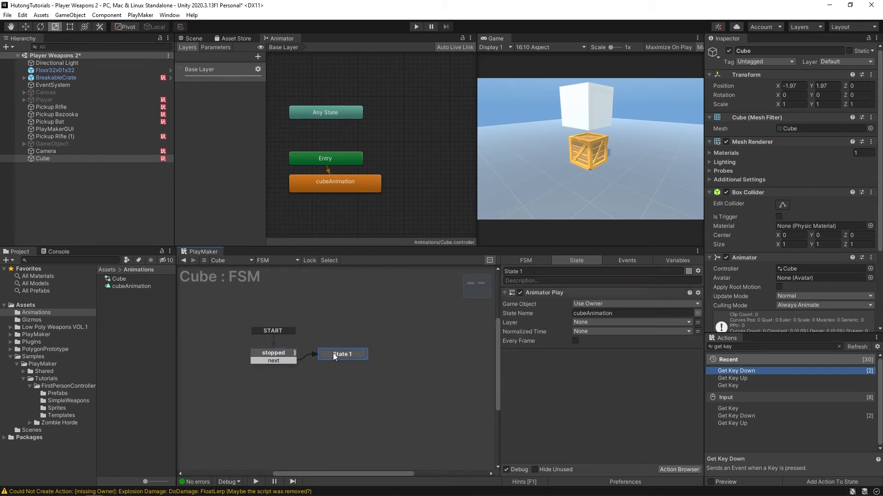
click(549, 274)
text(play)
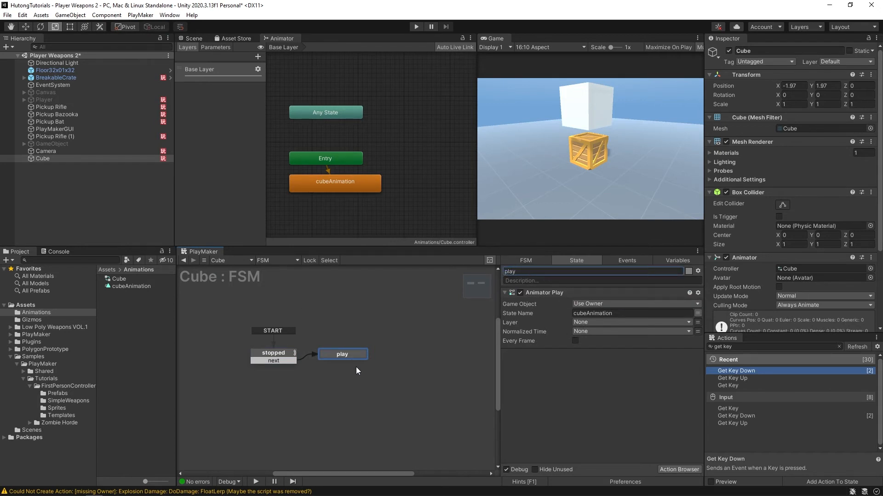
click(273, 353)
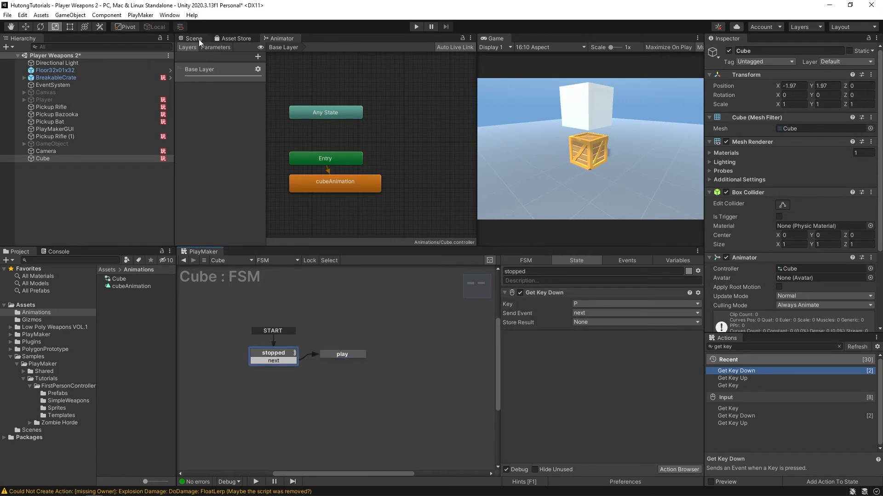
- Show the cube in the Scene view and run the scene to test its animation, then stop playback
click(192, 38)
key(q)
drag(238, 158, 251, 155)
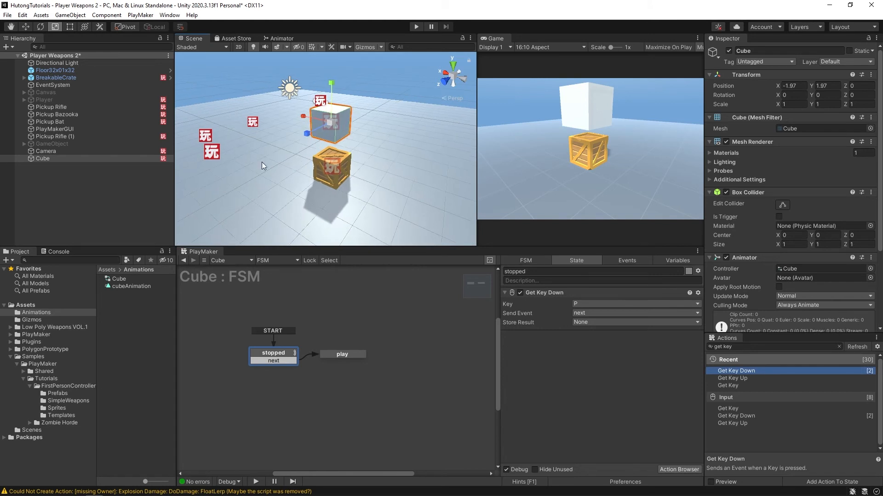
click(416, 27)
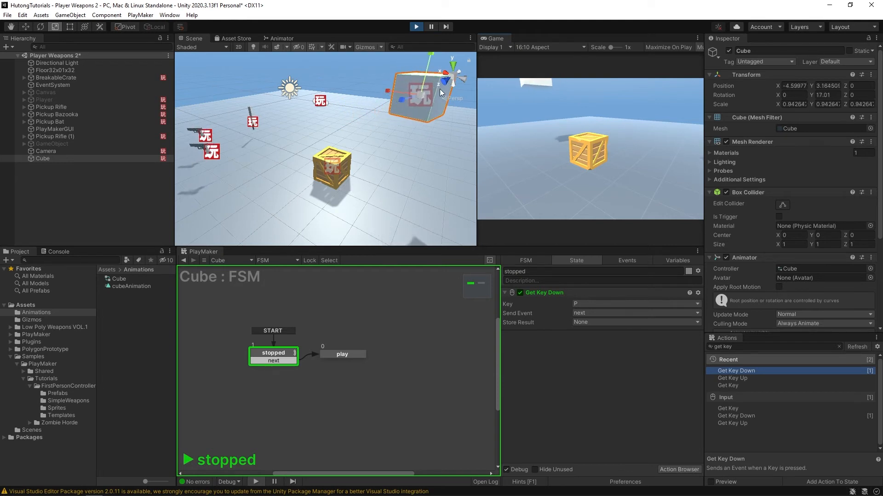
click(416, 26)
- Turn off Loop Time for the cubeAnimation clip
click(109, 285)
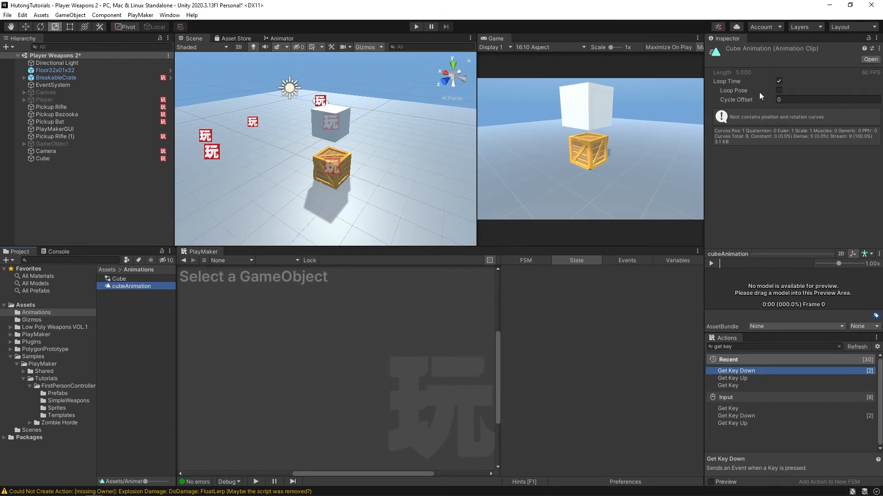
click(780, 82)
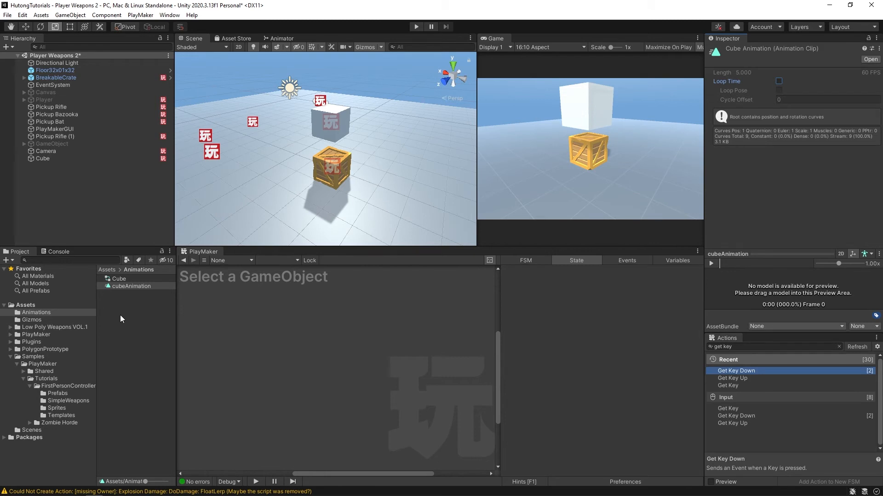
- Inspect the Entry node and cubeAnimation state in the Cube controller's graph, and move cubeAnimation further below Entry
click(111, 280)
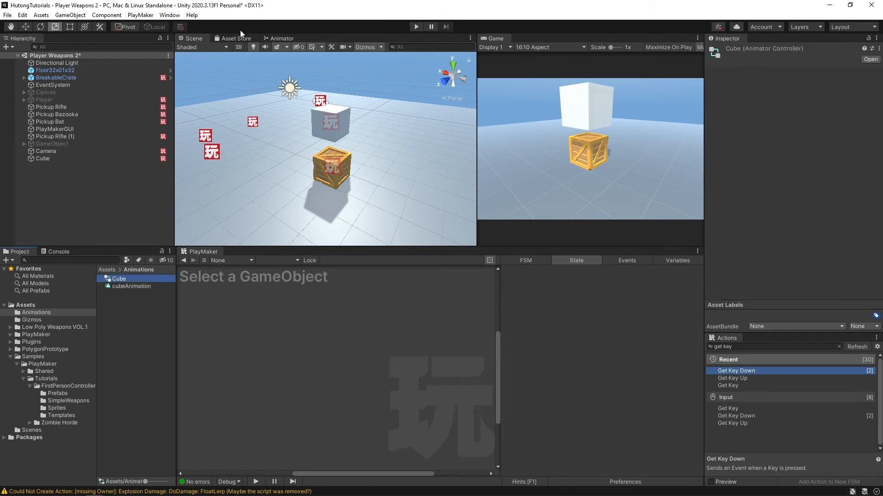
click(278, 39)
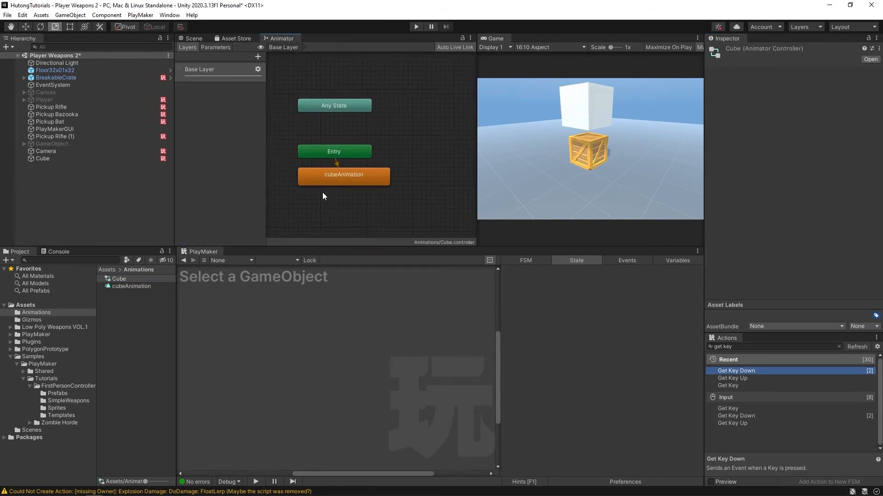
click(340, 138)
drag(340, 138, 349, 129)
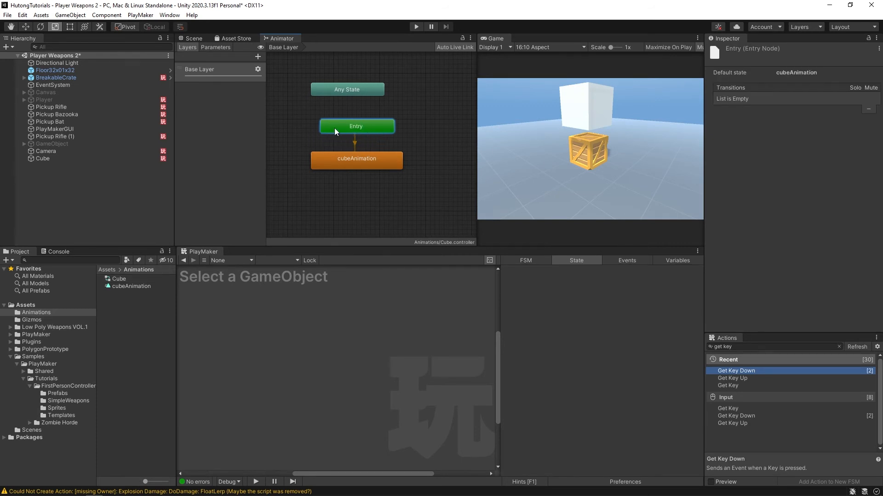
click(354, 144)
click(347, 163)
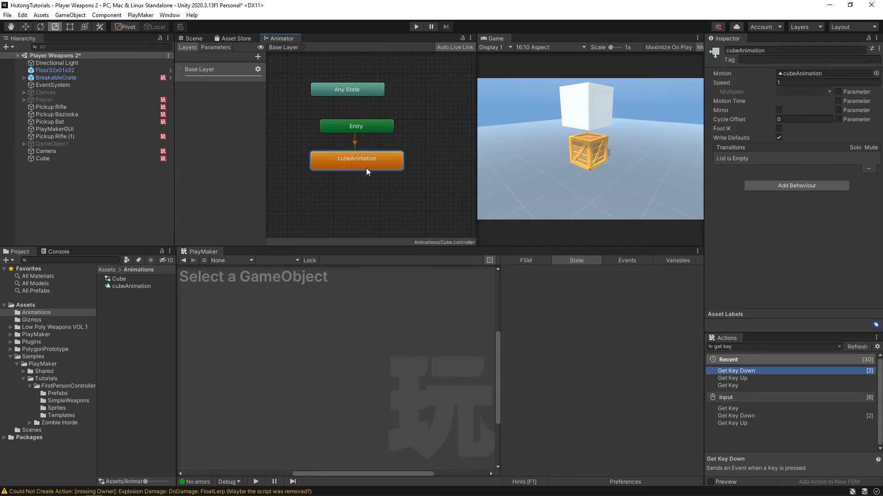
click(332, 126)
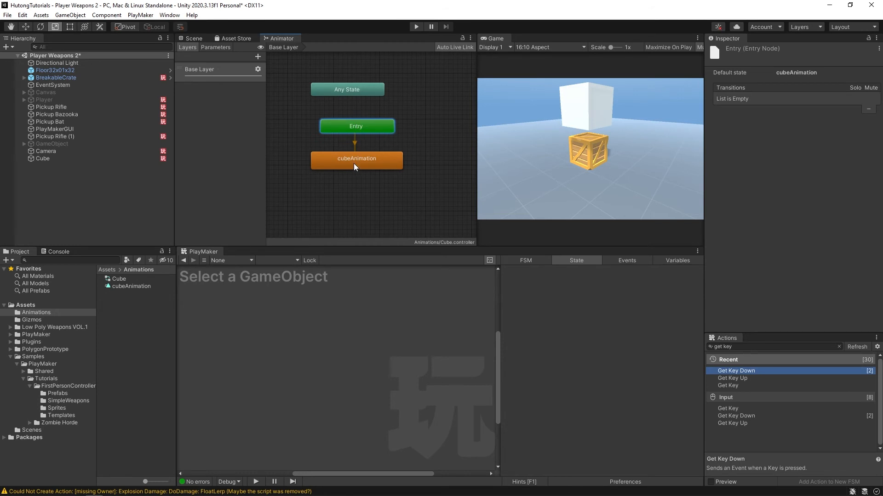
click(354, 164)
drag(340, 161, 340, 186)
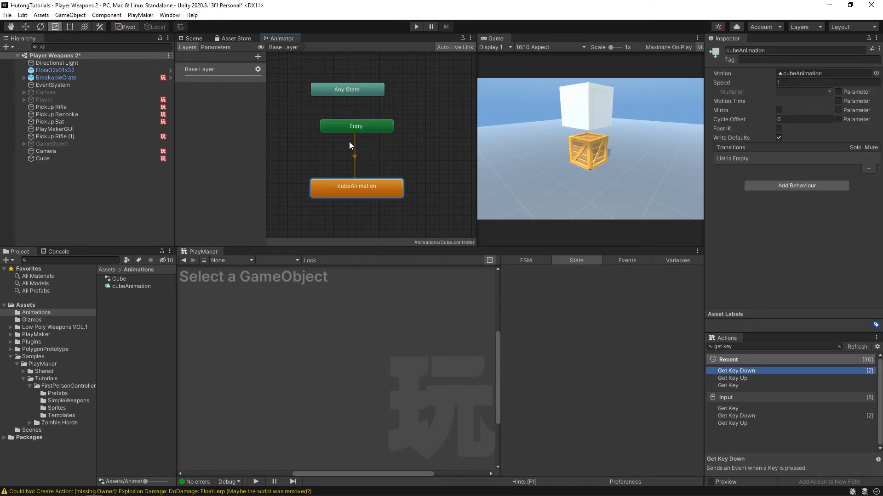
- Create a new empty state in the Cube controller's graph between Entry and cubeAnimation
right_click(313, 154)
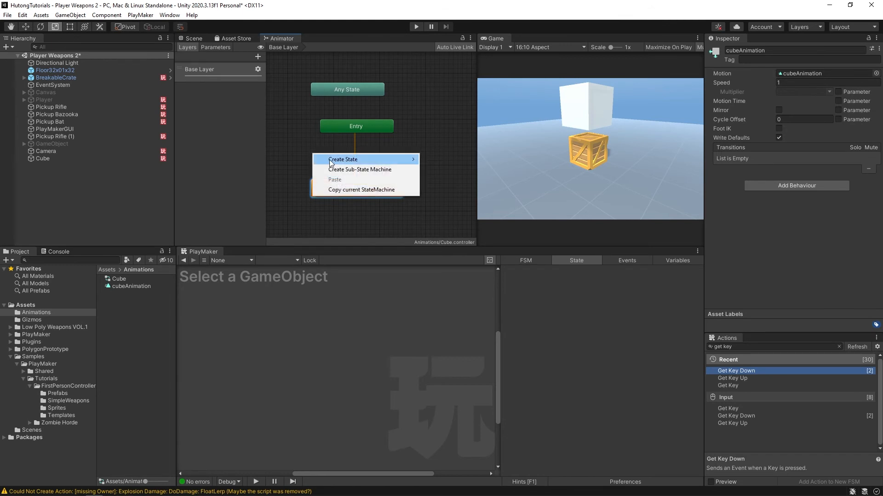
mouse_move(340, 160)
click(436, 160)
drag(373, 166, 385, 168)
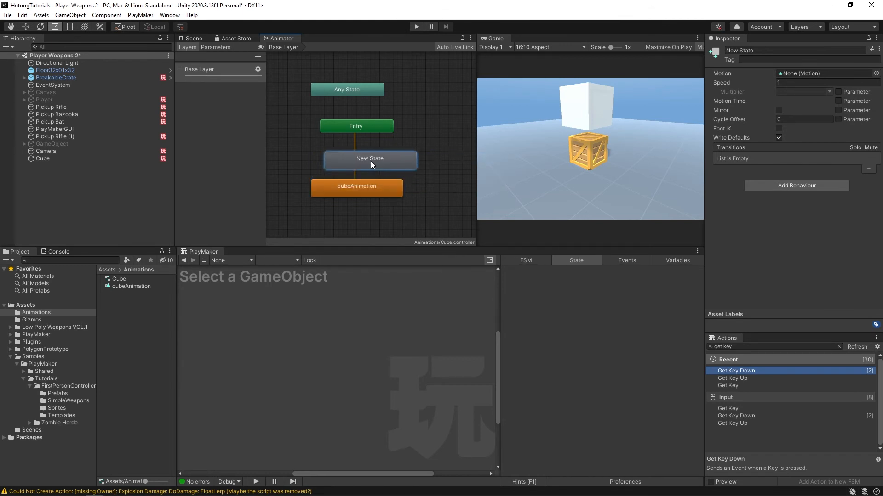
- Set New State as the layer default state and line it up between Entry and cubeAnimation
right_click(385, 168)
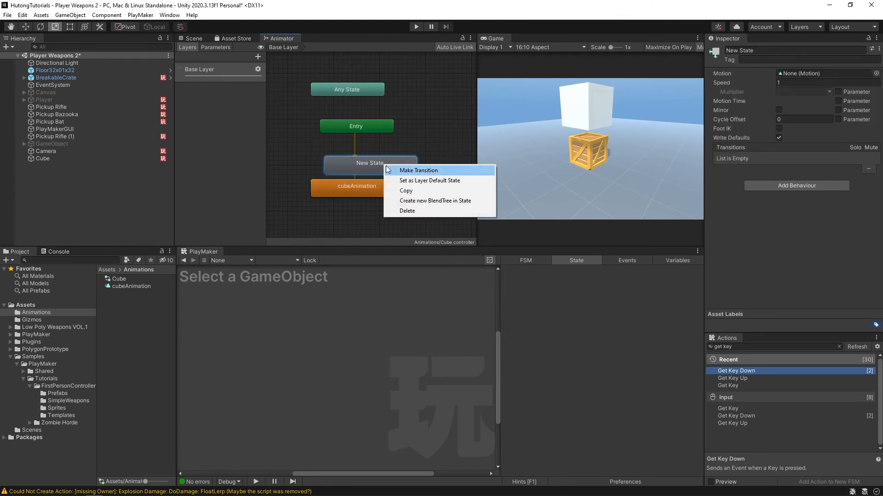
click(433, 181)
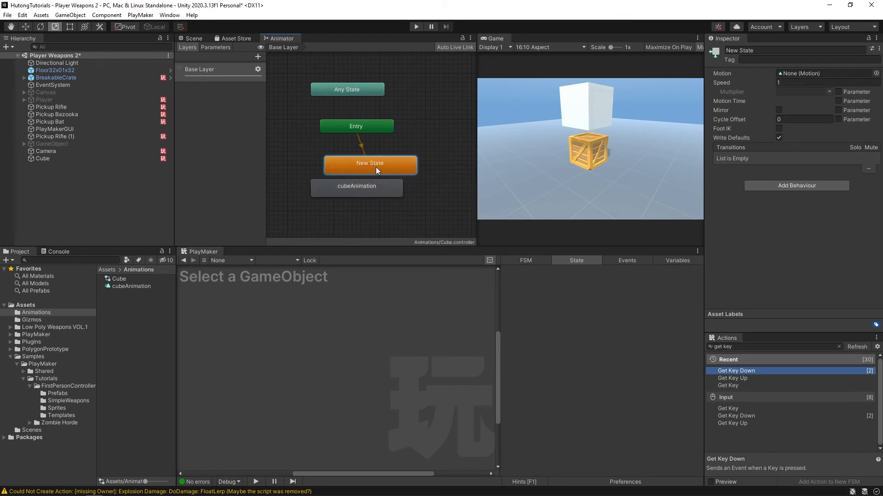
drag(376, 167, 353, 157)
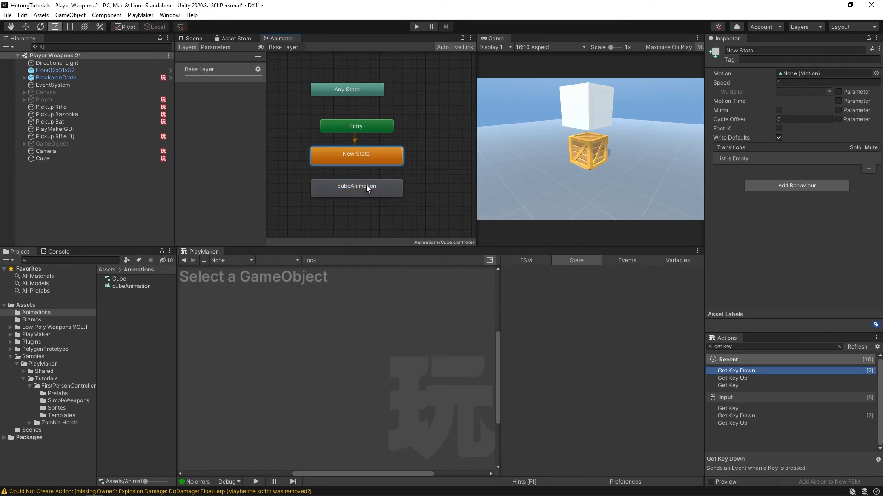
drag(345, 186, 342, 200)
drag(341, 190, 338, 191)
- Show the Scene view and run the scene to test the cube's animation, then clear the selection
click(193, 38)
click(416, 26)
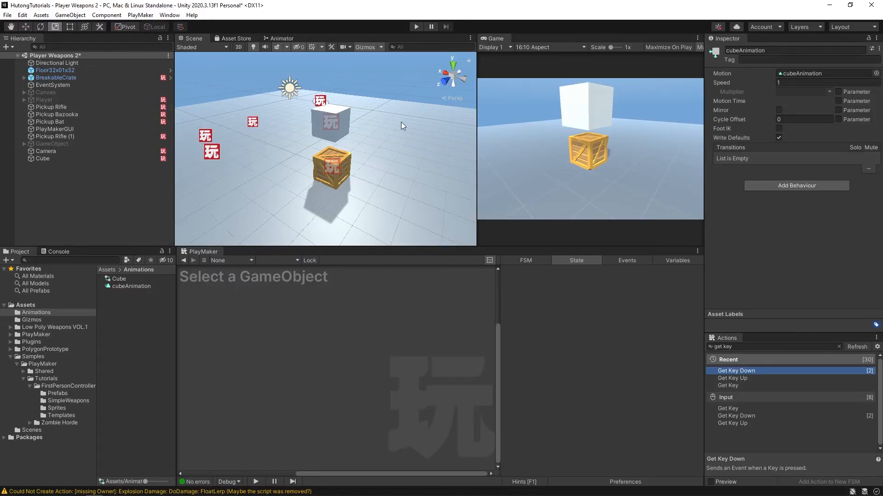
click(92, 191)
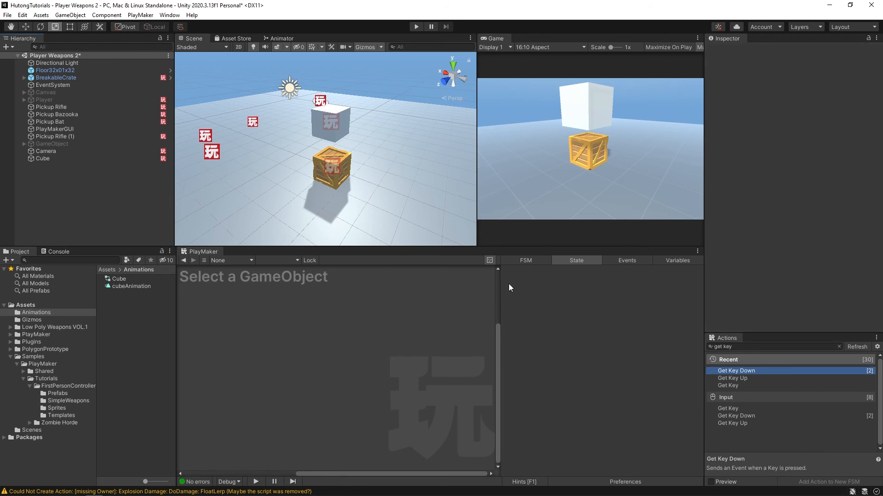
- Create an empty GameObject in the scene and add a PlayMaker FSM to it
drag(774, 334, 763, 312)
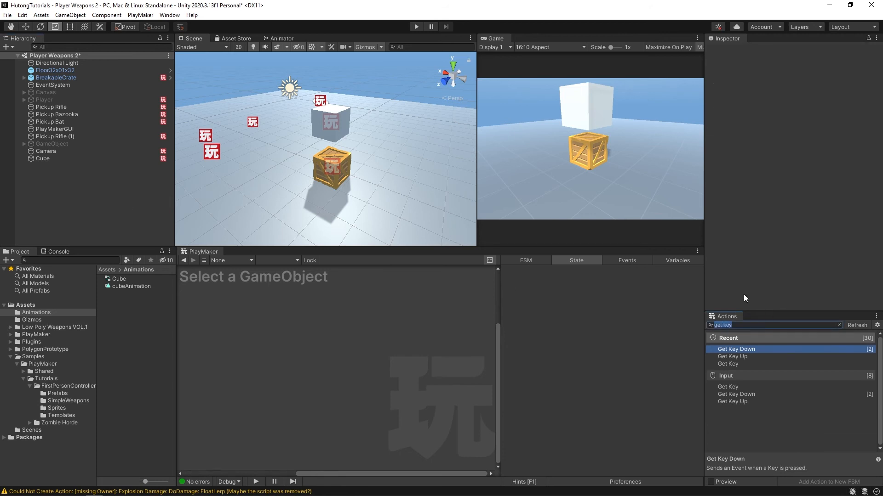
right_click(73, 184)
click(129, 296)
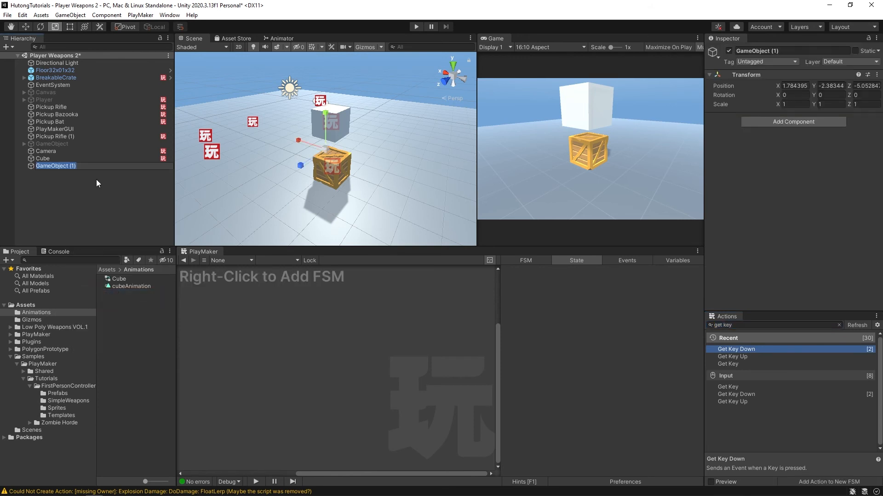
click(92, 177)
click(46, 166)
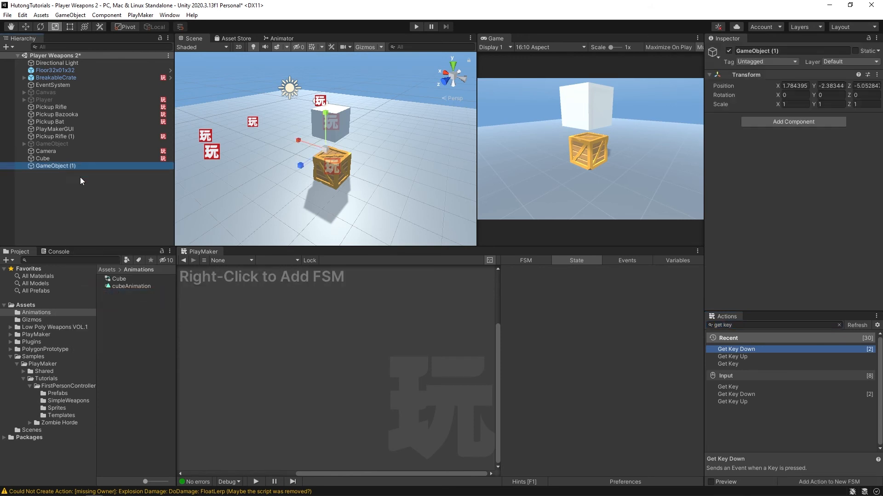
right_click(293, 312)
click(308, 312)
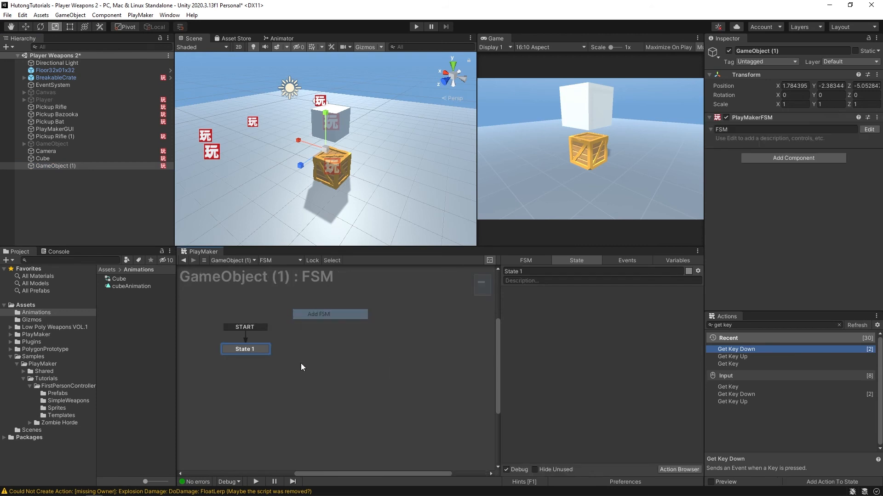
- Search the PlayMaker actions for "2d", enlarge the action browser, and inspect Screen Pick 2d and Translate Position 2d
drag(532, 245, 533, 216)
click(838, 325)
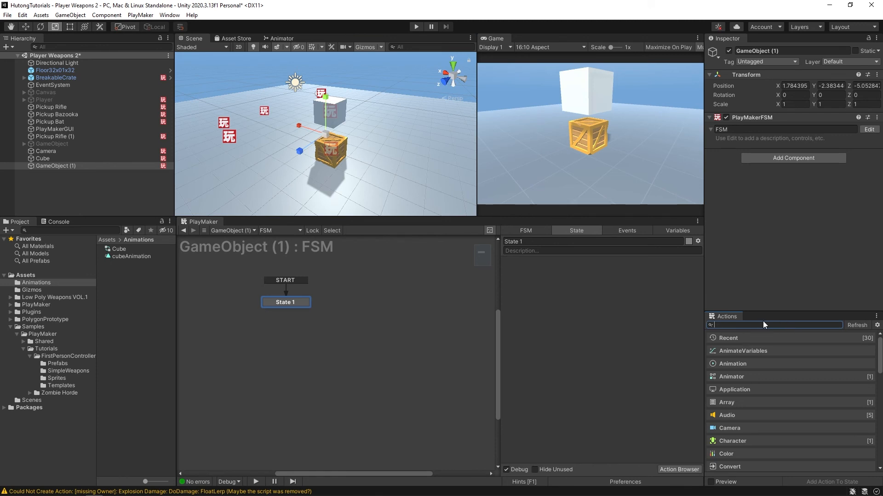
text(2d)
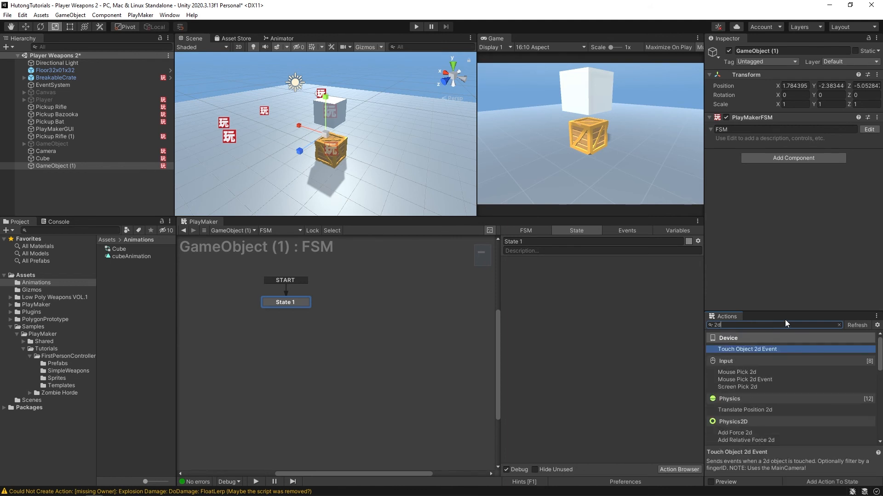
drag(780, 311, 788, 92)
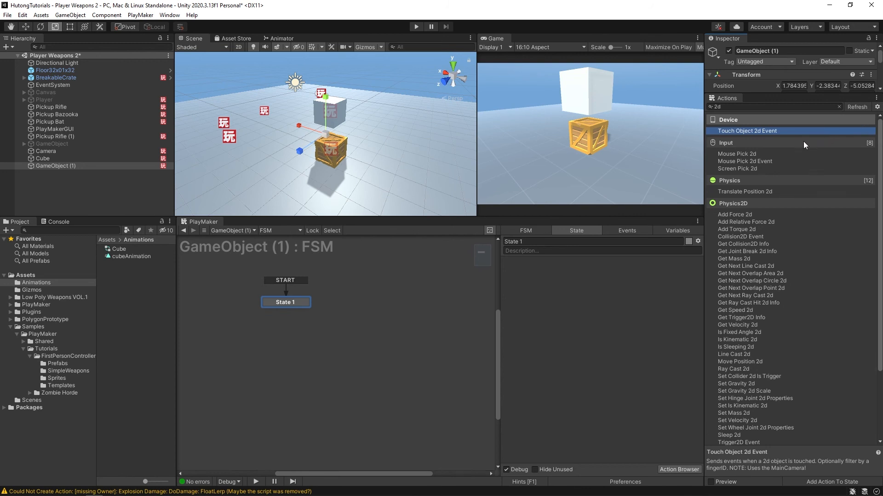
click(752, 169)
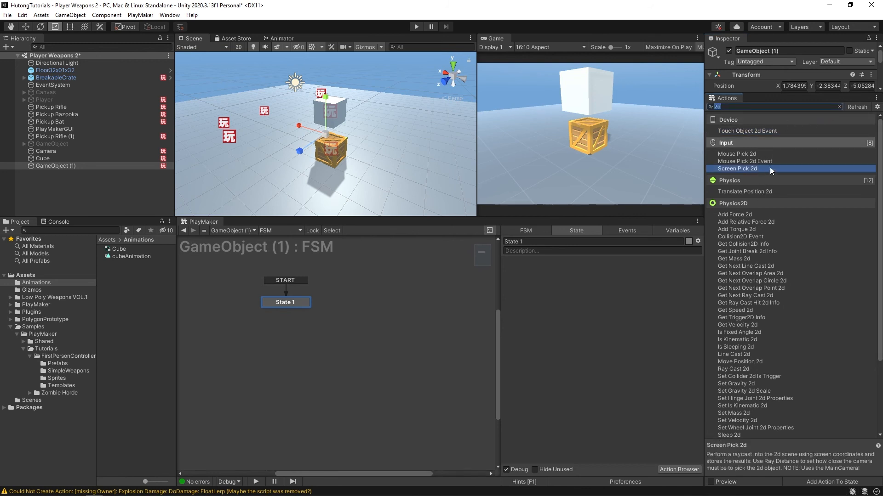
click(756, 192)
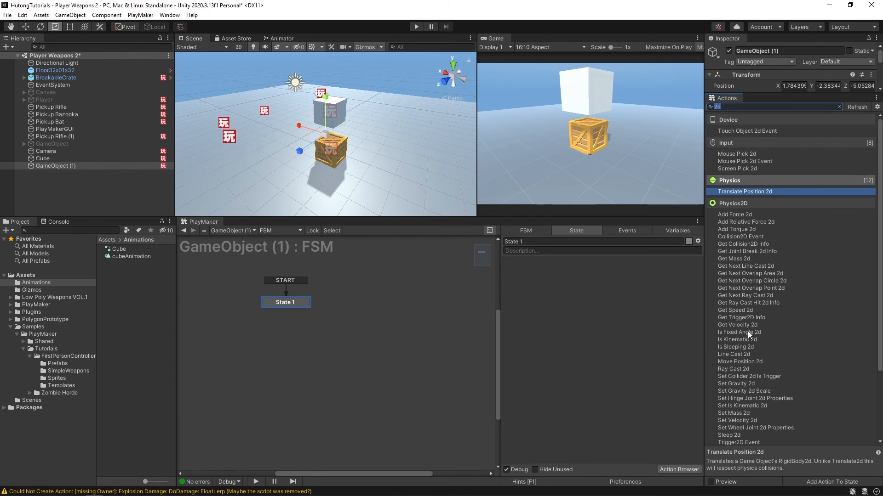
- Examine the descriptions of Get Speed 2d, Look At 2d, Get Position 2d, Set Position 2d and Line Cast 2d
click(735, 310)
scroll(743, 315, down, 3)
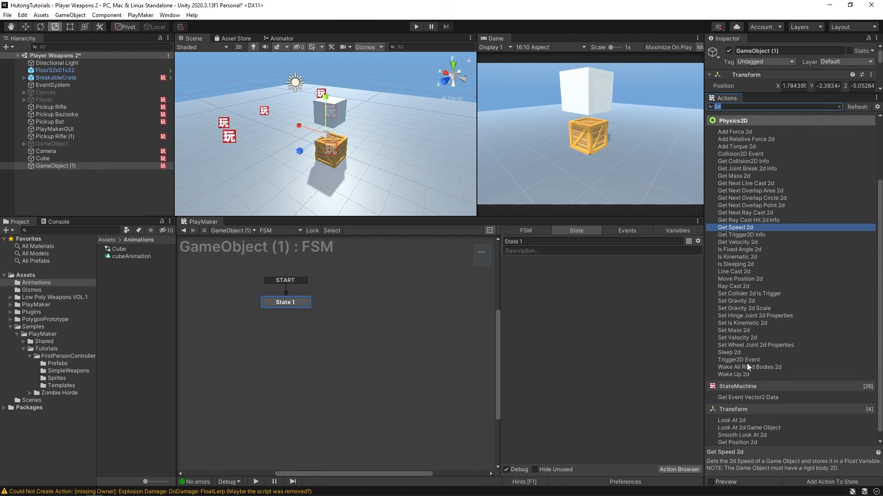
scroll(708, 401, down, 1)
click(750, 417)
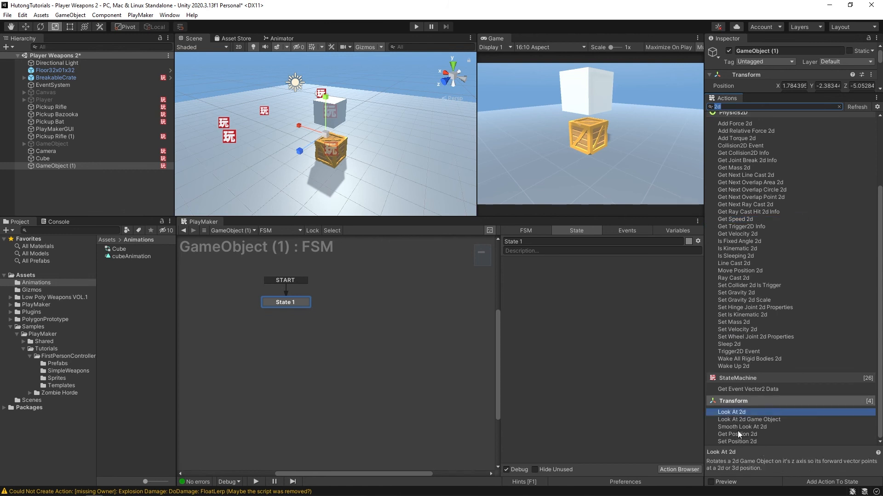
click(738, 434)
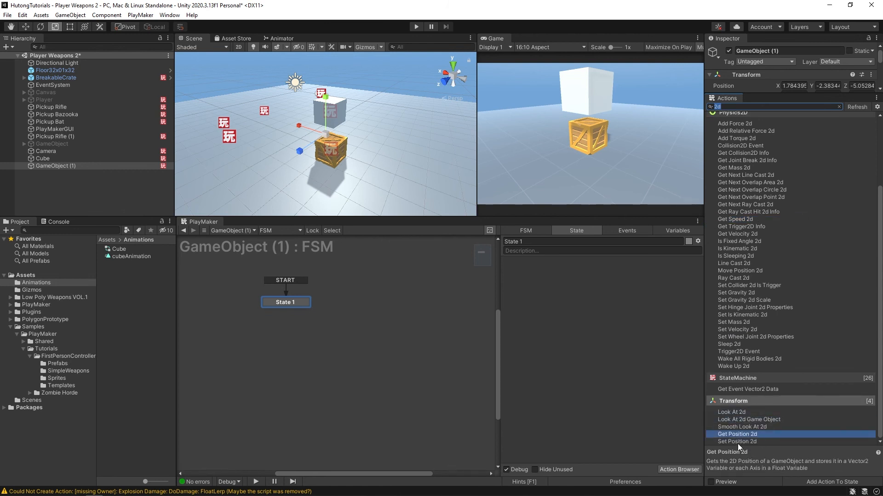
click(740, 442)
scroll(743, 255, up, 5)
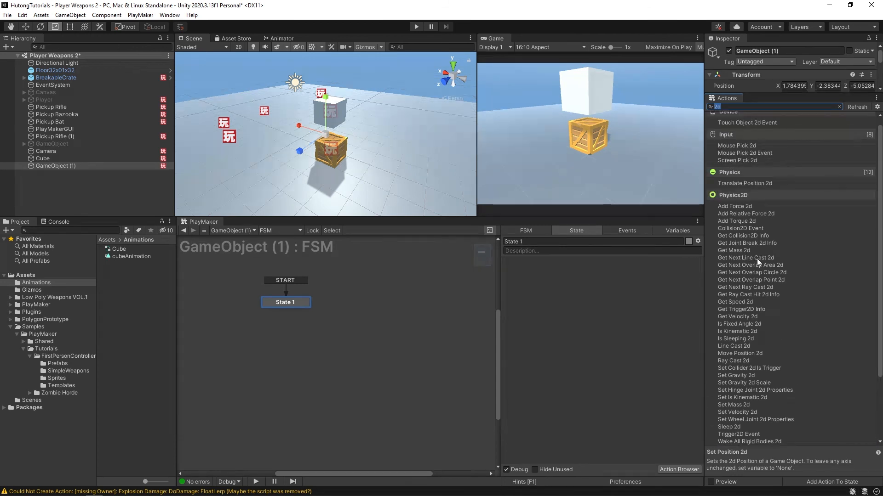
click(734, 347)
scroll(767, 289, up, 1)
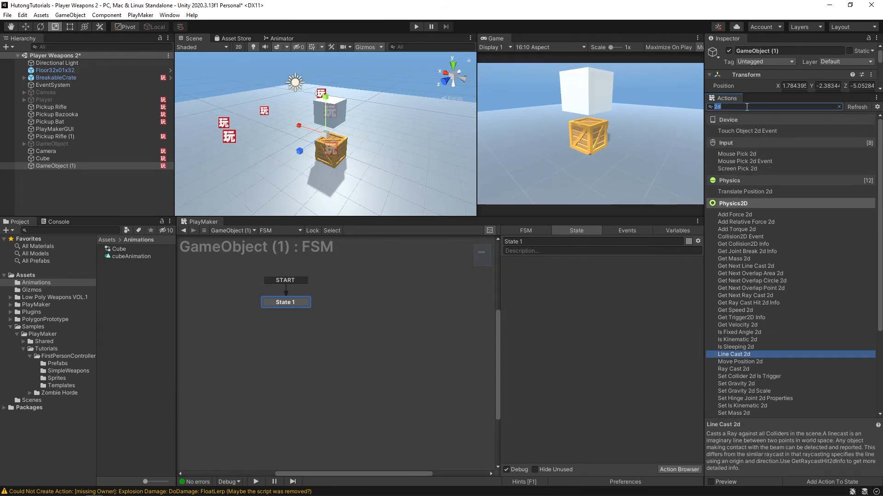
- Search the actions for "sprite" and inspect UI Image Get Sprite, UI Image Set Sprite and Set Sprite Flip
text(sprite)
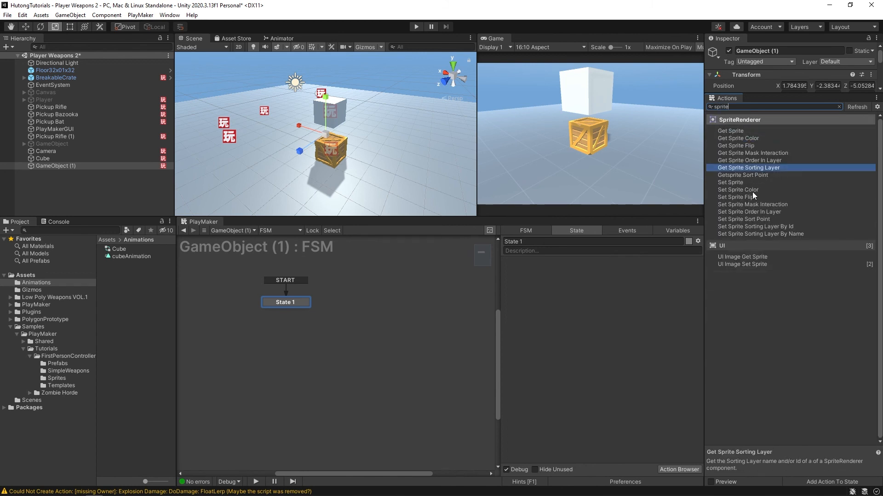
click(741, 257)
click(741, 265)
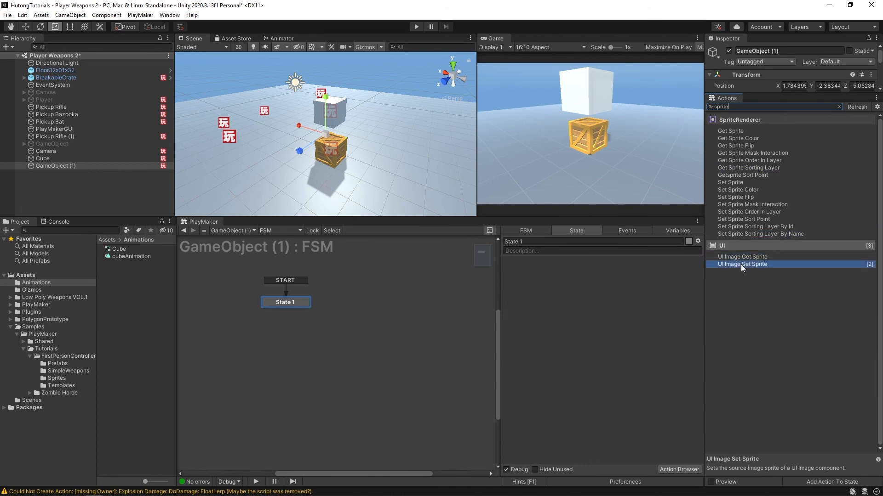
click(722, 198)
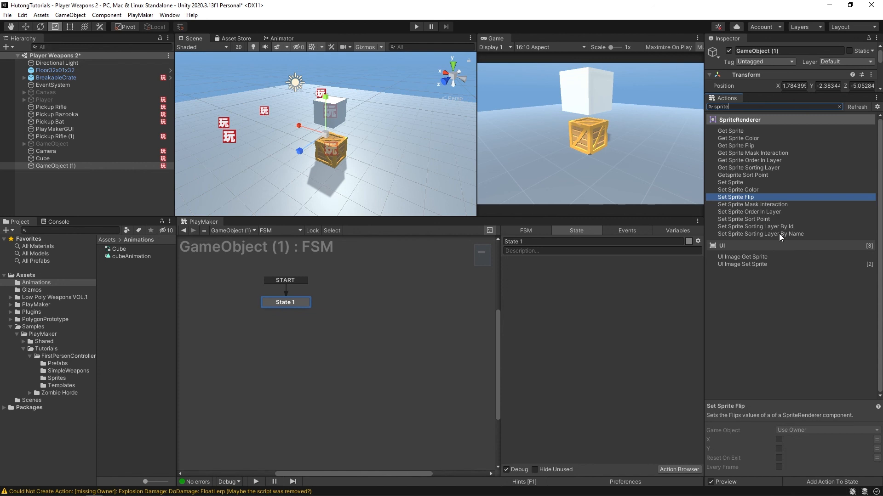
- Clear the action search and browse the Math, Camera, Audio and Array categories
key(BackSpace)
key(BackSpace)
key(BackSpace)
key(BackSpace)
key(BackSpace)
key(BackSpace)
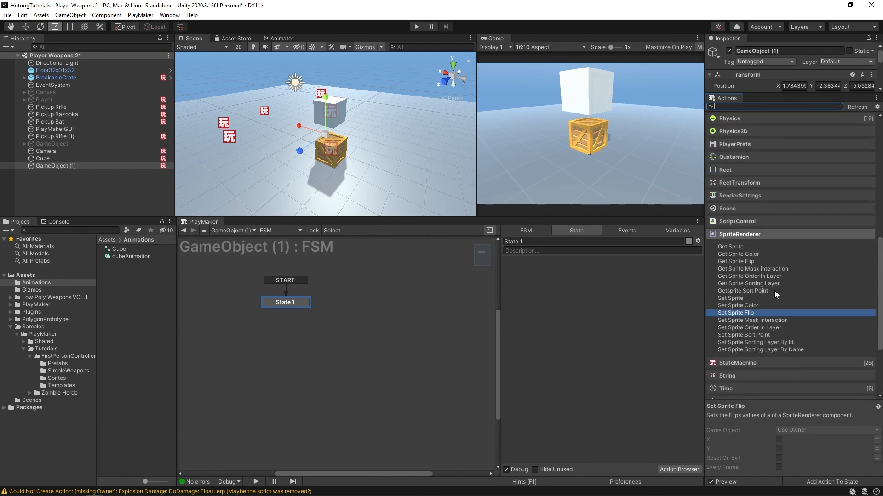
scroll(775, 290, up, 8)
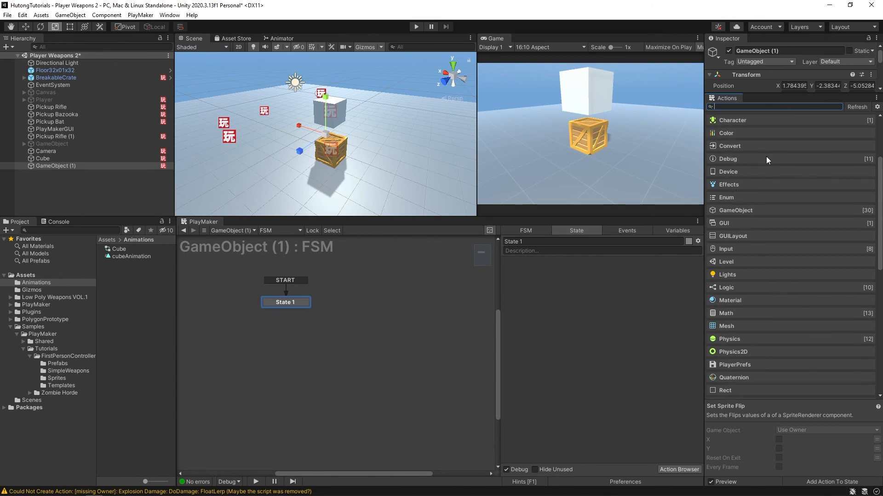
click(772, 314)
scroll(745, 294, up, 7)
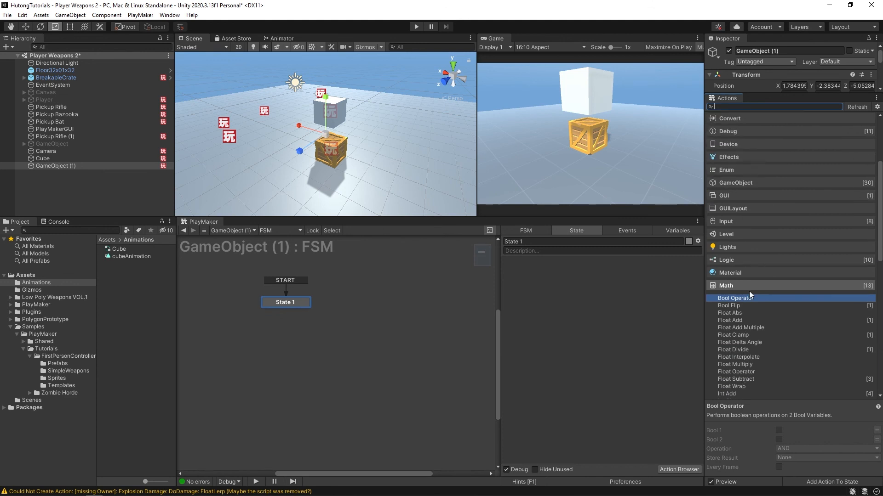
click(747, 189)
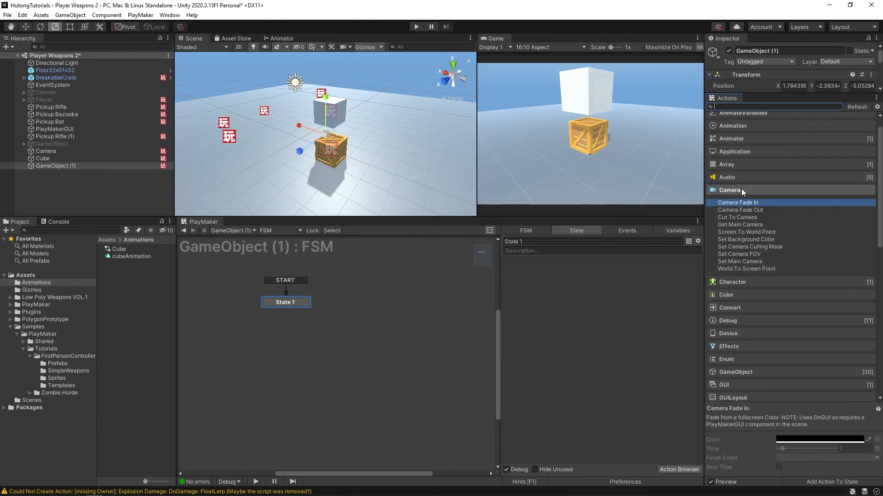
click(736, 177)
click(735, 165)
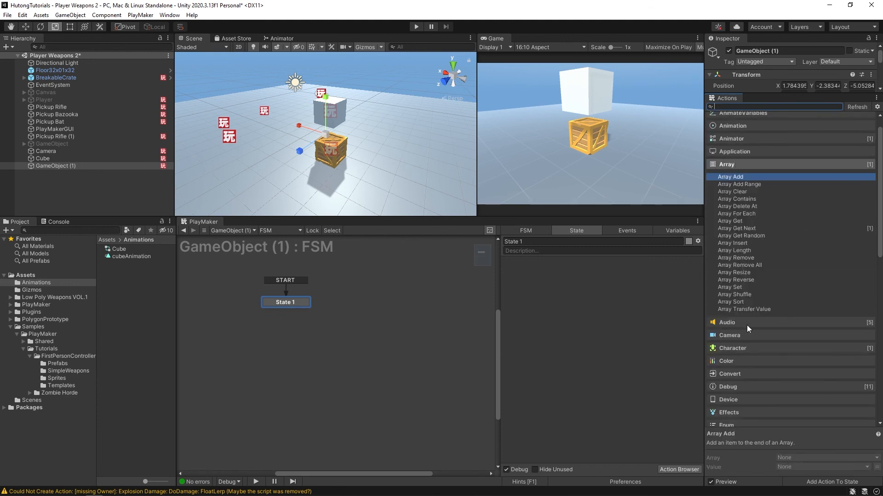
- Browse the action lists of the StateMachine, Vector2 and Vector3 categories
scroll(753, 283, up, 1)
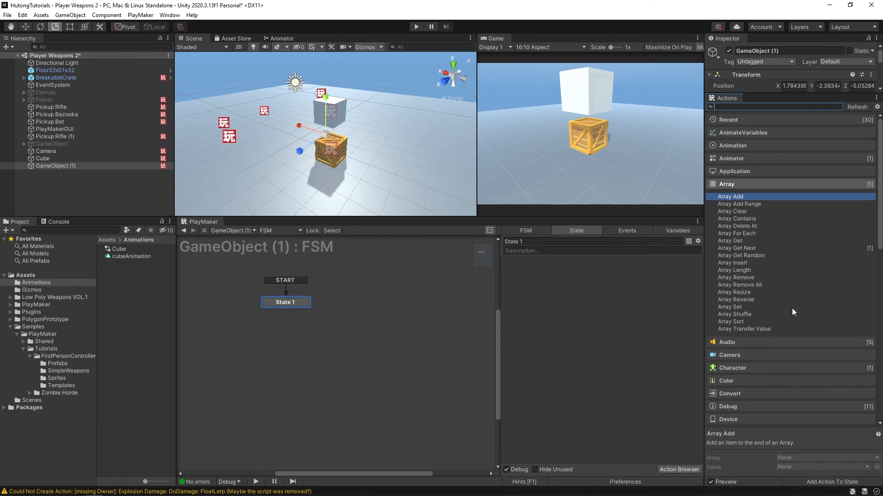
scroll(777, 263, down, 5)
click(777, 264)
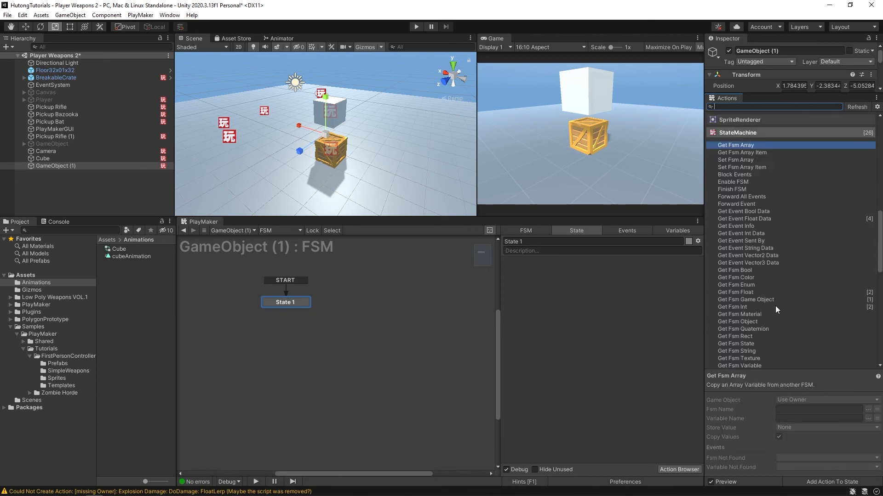
scroll(775, 306, down, 12)
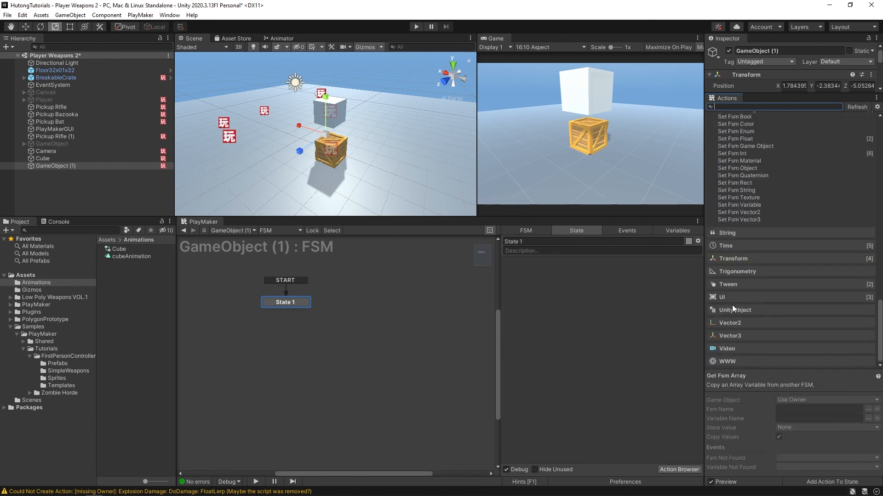
click(731, 322)
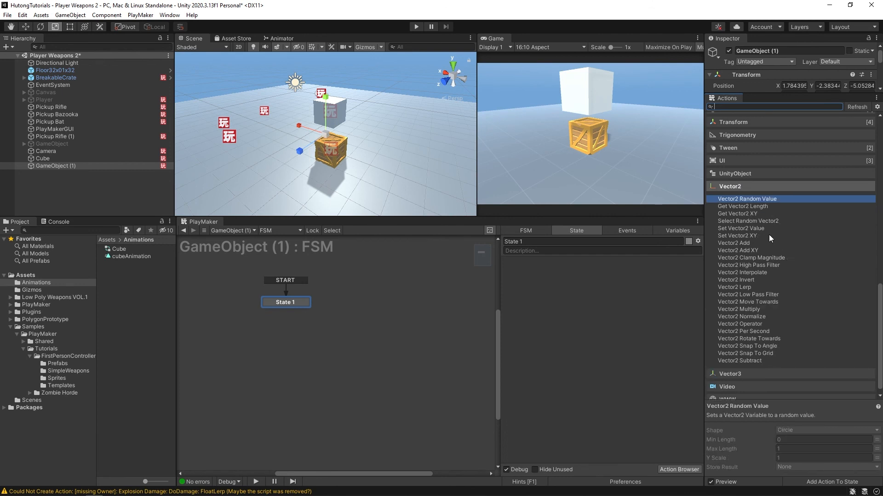
scroll(744, 227, down, 1)
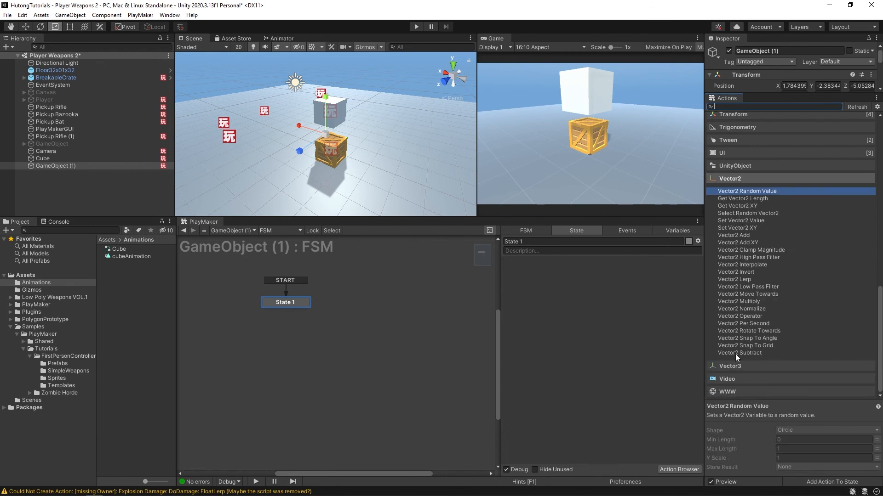
click(735, 366)
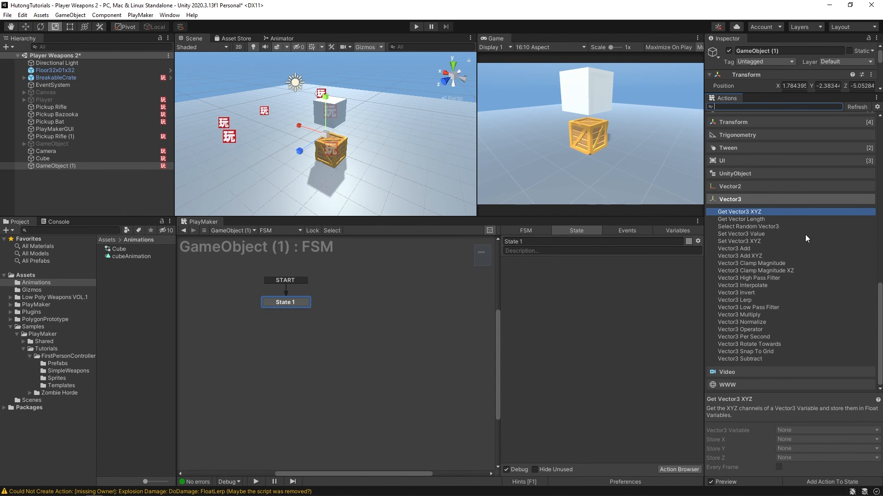
- Inspect the Select Random Vector3, Vector3 Multiply and Vector3 Add XYZ actions
mouse_move(384, 161)
middle_down()
mouse_move(351, 163)
mouse_move(391, 160)
middle_up()
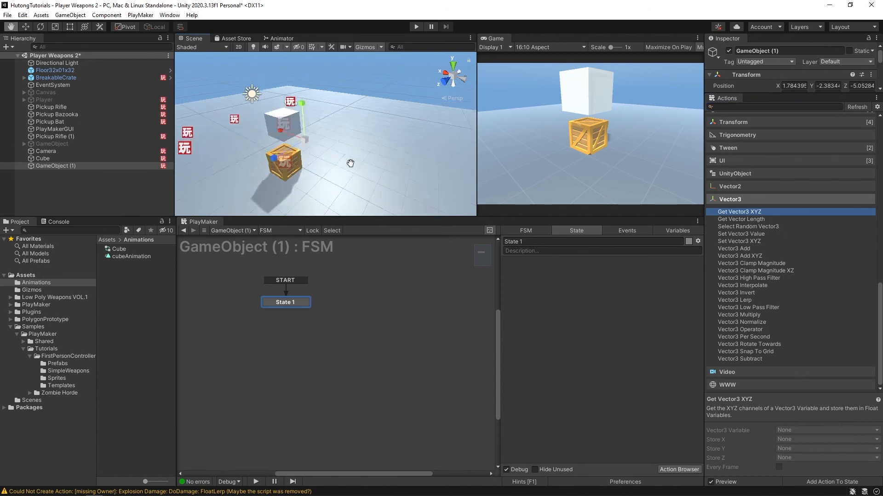
alt+drag(391, 160, 311, 146)
middle_drag(311, 146, 336, 139)
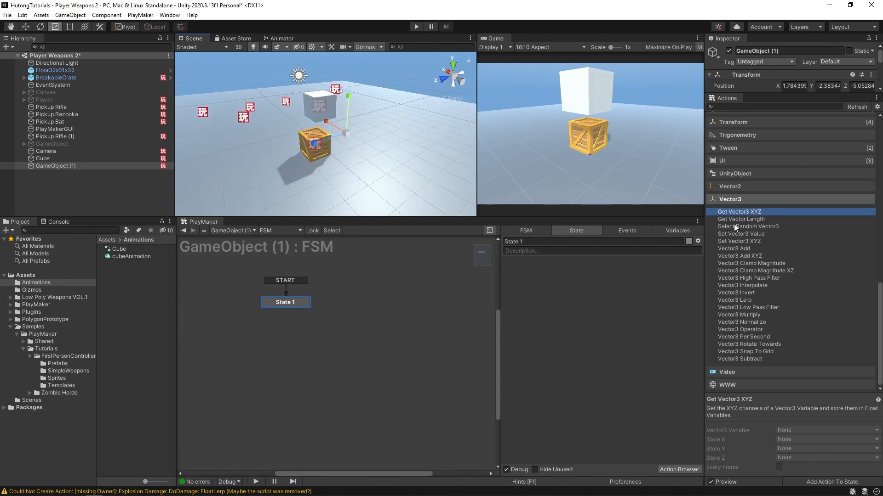
click(747, 228)
click(746, 322)
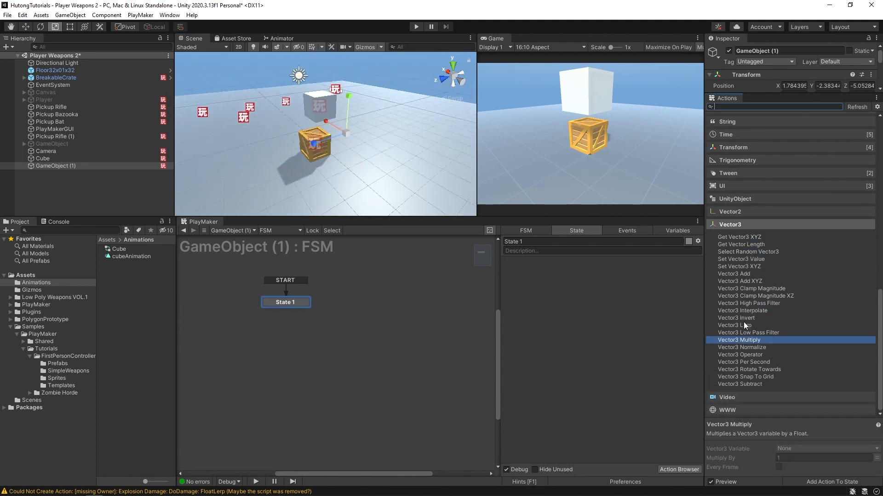
click(746, 281)
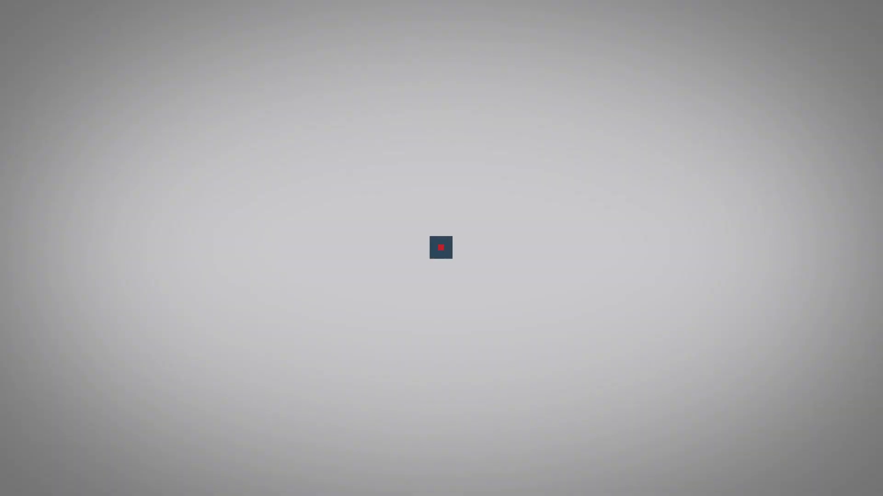